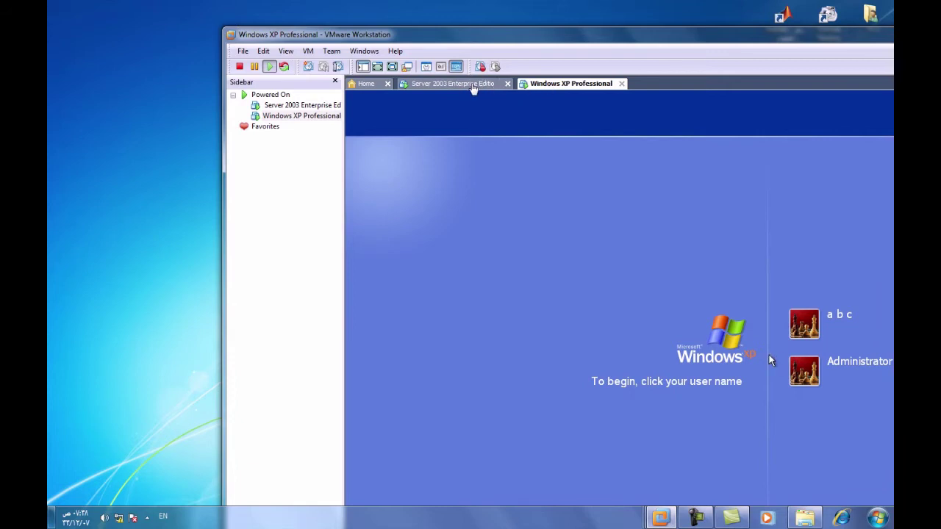
Power on the Server 2003 Enterprise machine alongside the running Windows XP Professional machine
{"action": "left_click", "coordinate": [495, 85]}
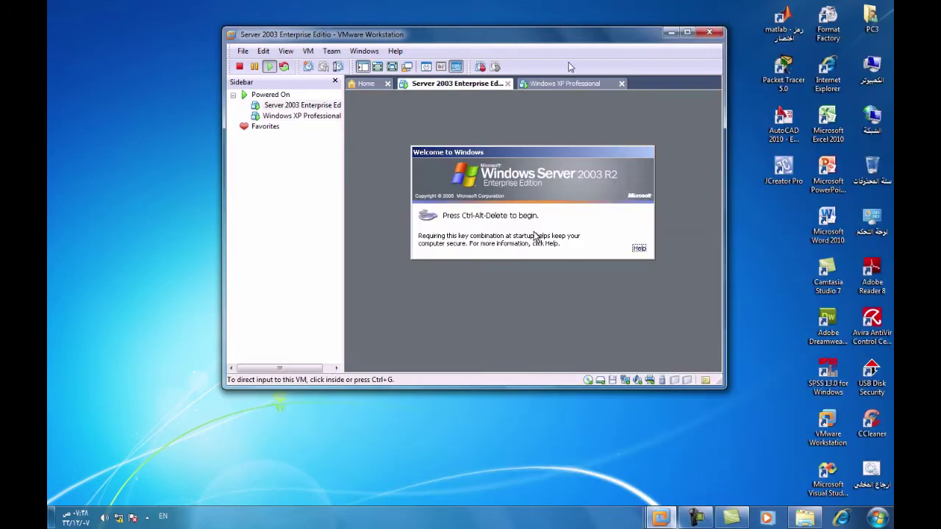
Open the Server 2003 machine's network adapter settings from the status-bar icon
{"action": "right_click", "coordinate": [625, 382]}
{"action": "left_click", "coordinate": [649, 401]}
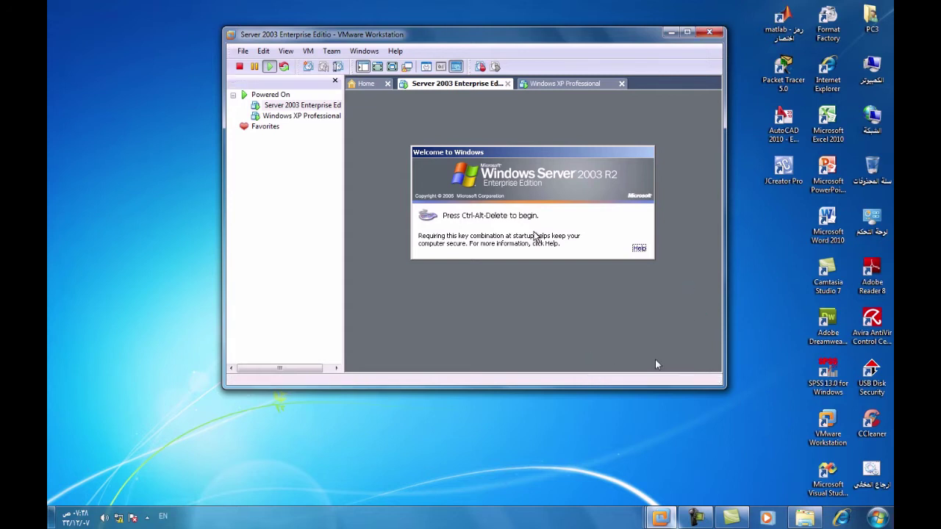
{"action": "double_click", "coordinate": [656, 380]}
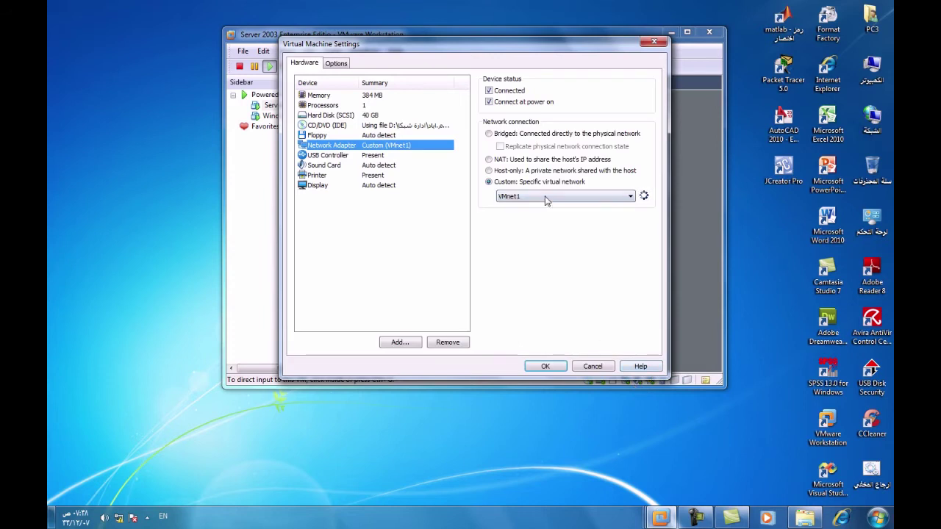
Keep the Server 2003 adapter on Custom VMnet1 (Host-only) and save the settings
{"action": "left_click", "coordinate": [545, 197]}
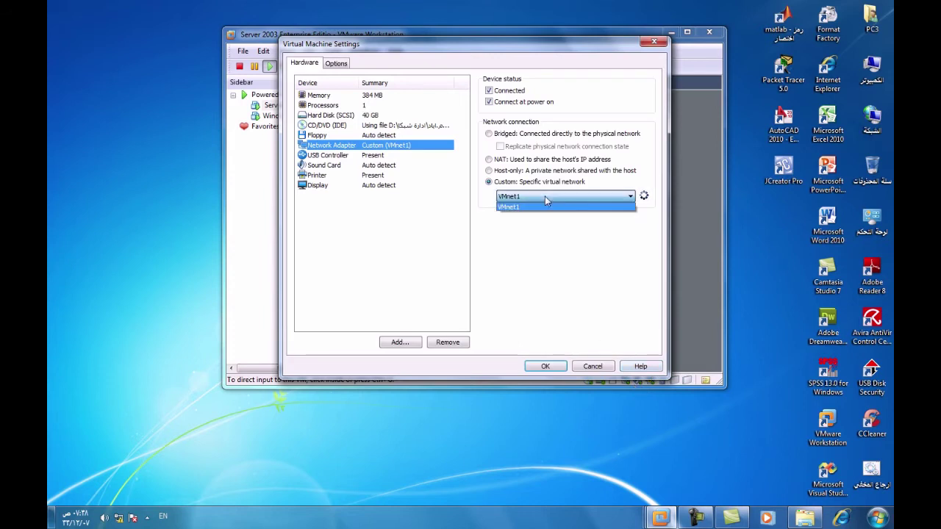
{"action": "left_click", "coordinate": [632, 197]}
{"action": "left_click", "coordinate": [632, 196]}
{"action": "left_click", "coordinate": [632, 197]}
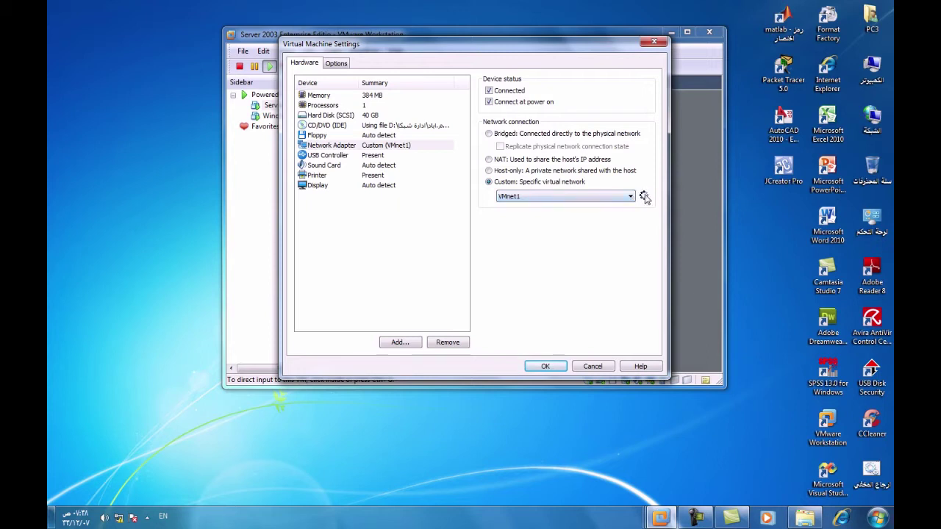
{"action": "left_click", "coordinate": [630, 198]}
{"action": "left_click", "coordinate": [630, 199]}
{"action": "left_click", "coordinate": [630, 200]}
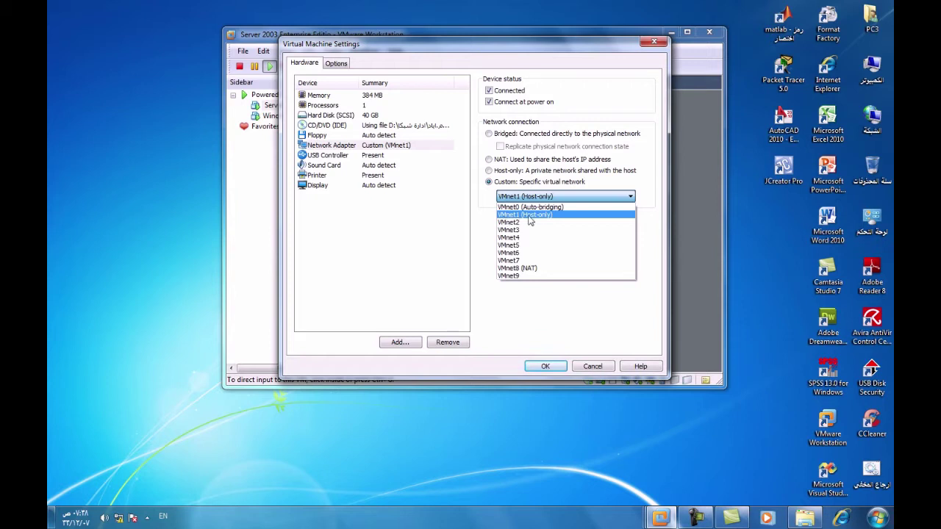
{"action": "left_click", "coordinate": [529, 214]}
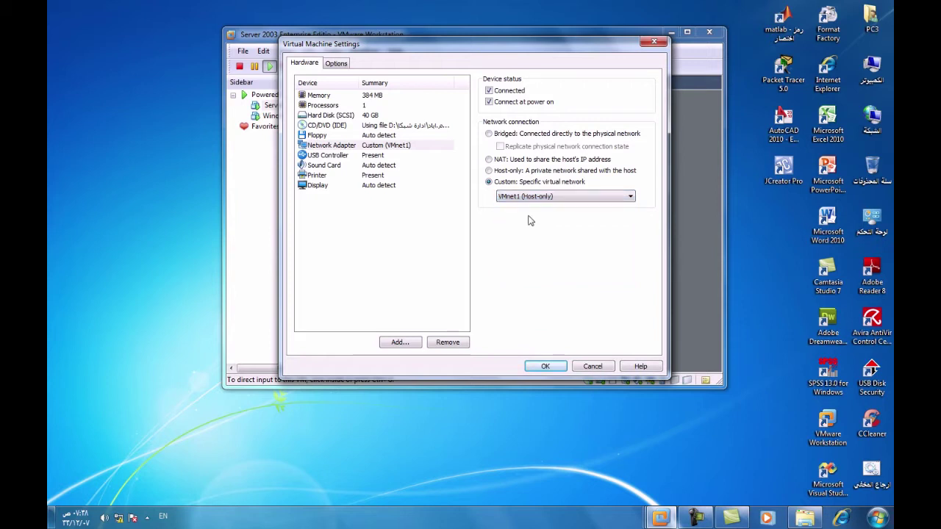
{"action": "left_click", "coordinate": [549, 367]}
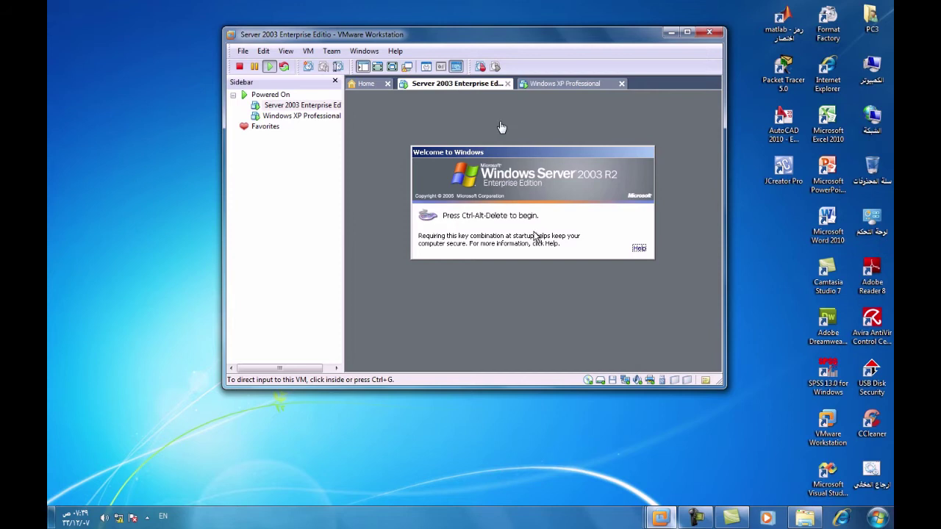
Put the Windows XP machine's network adapter on VMnet1 (Host-only), then return to Server 2003
{"action": "left_click", "coordinate": [564, 85]}
{"action": "left_click_drag", "start_coordinate": [603, 33], "coordinate": [443, 23]}
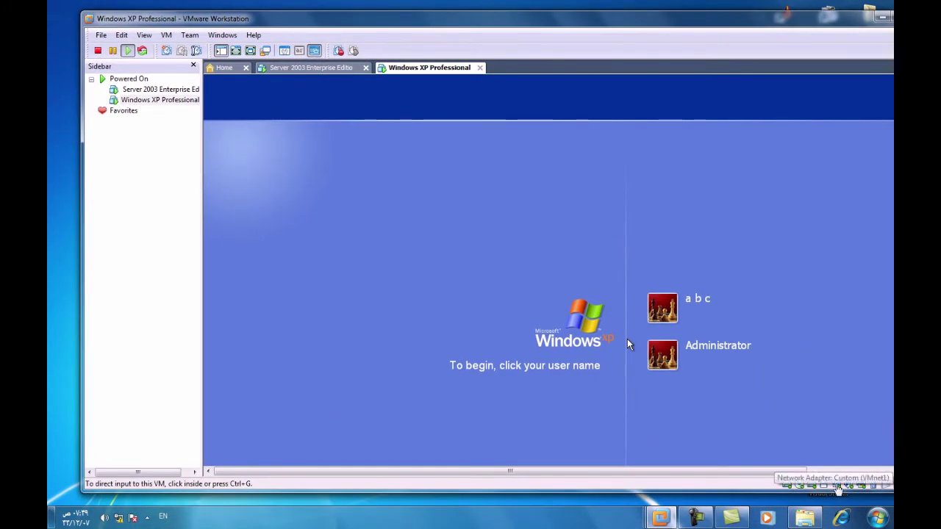
{"action": "left_click", "coordinate": [838, 486]}
{"action": "left_click", "coordinate": [841, 476]}
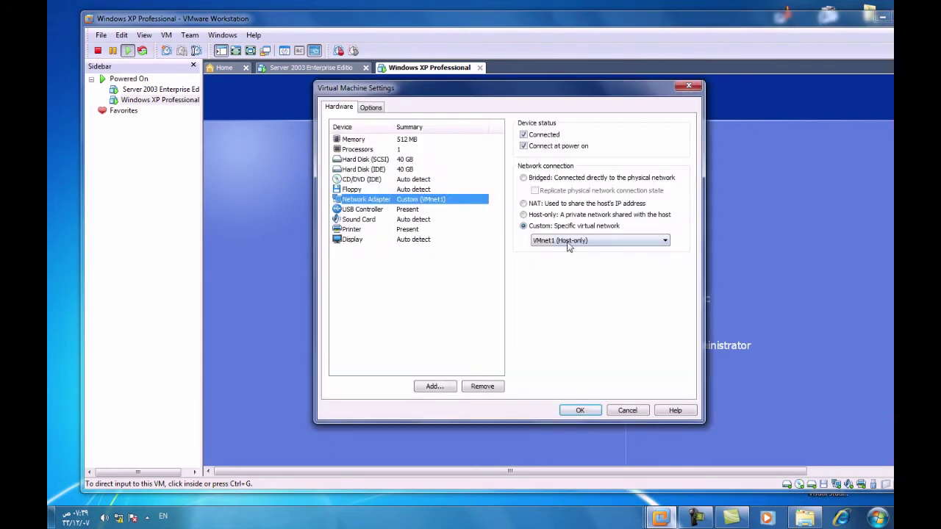
{"action": "left_click", "coordinate": [553, 241]}
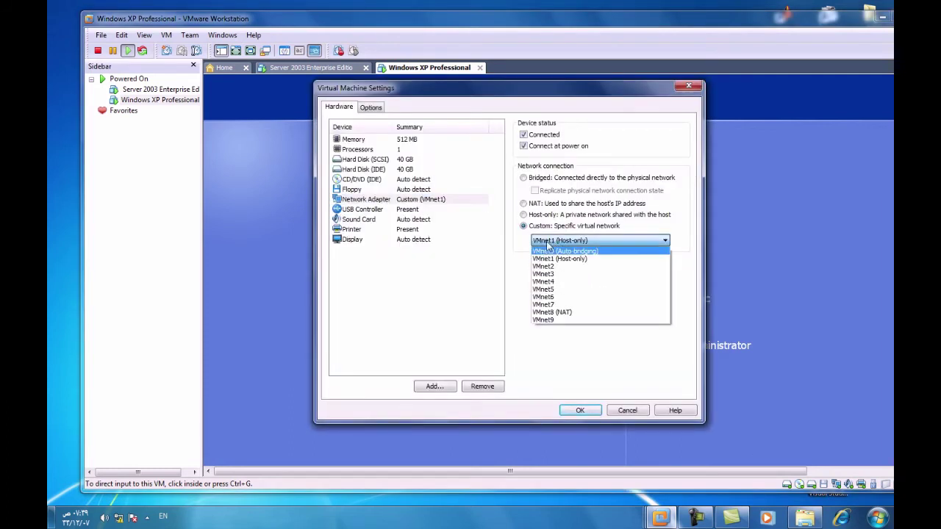
{"action": "left_click", "coordinate": [588, 243]}
{"action": "left_click", "coordinate": [579, 411]}
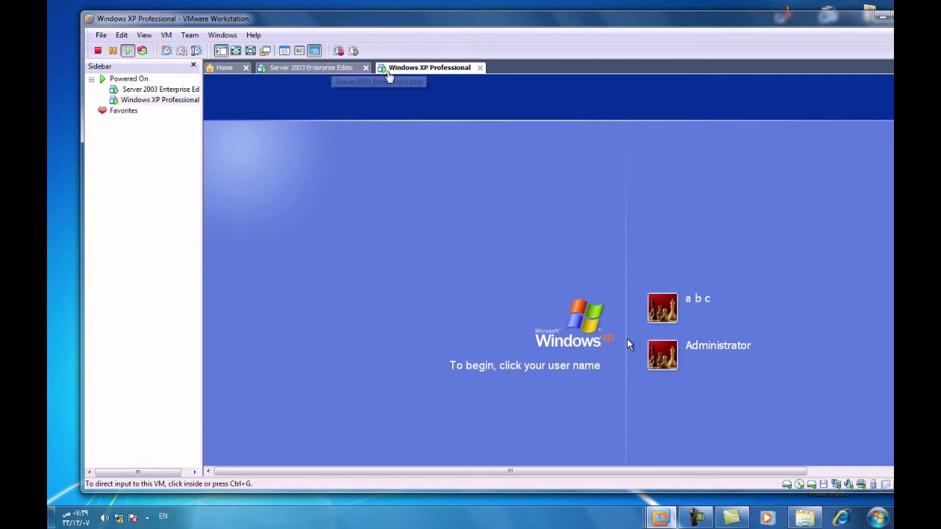
{"action": "left_click", "coordinate": [329, 70]}
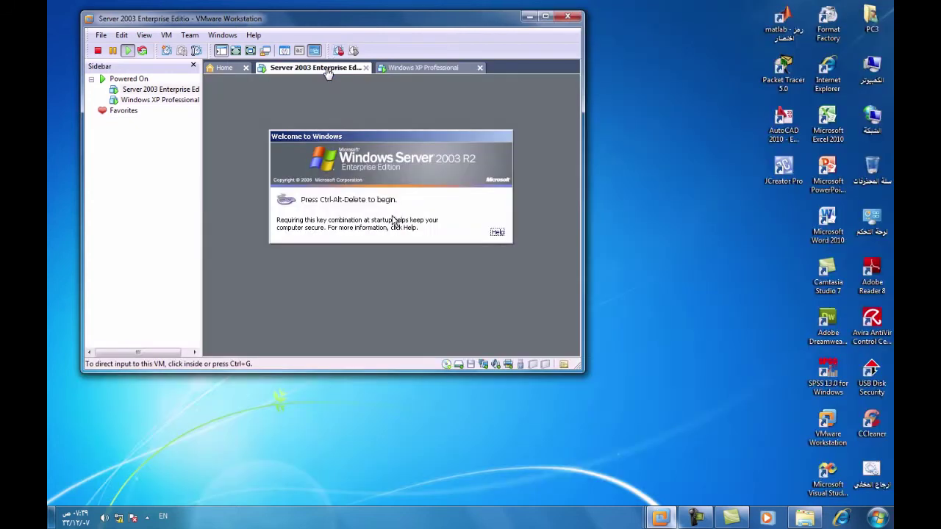
Log on to Server 2003 as administrator using Ctrl+Alt+Delete
{"action": "left_click_drag", "start_coordinate": [407, 23], "coordinate": [506, 34]}
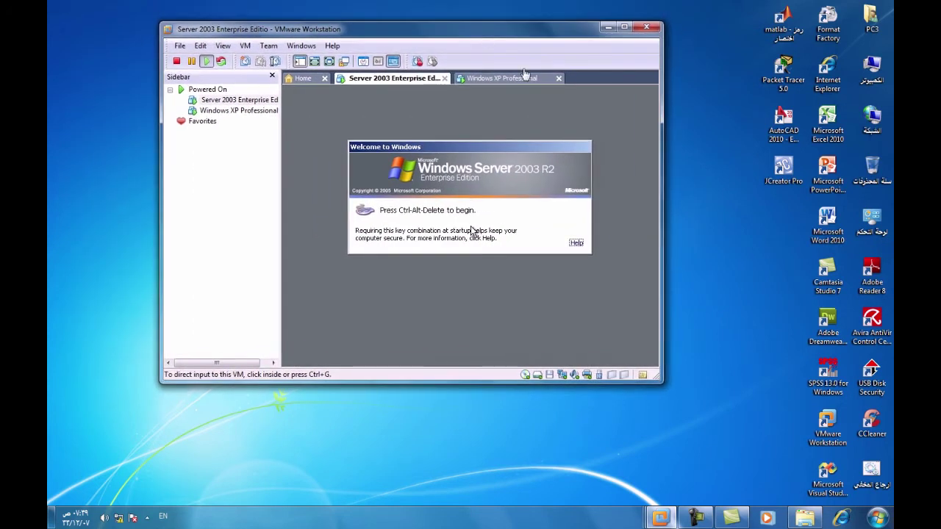
{"action": "left_click", "coordinate": [473, 230]}
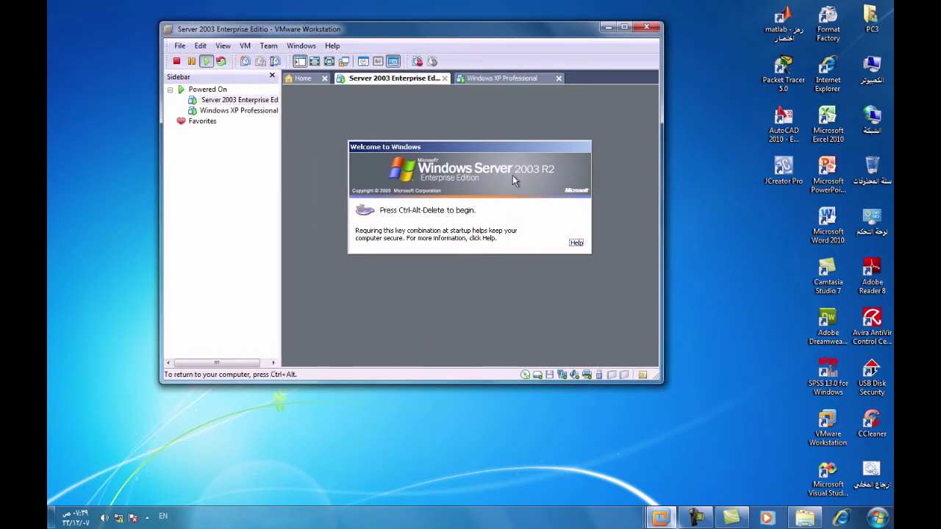
{"action": "key", "text": "ctrl+alt+Delete"}
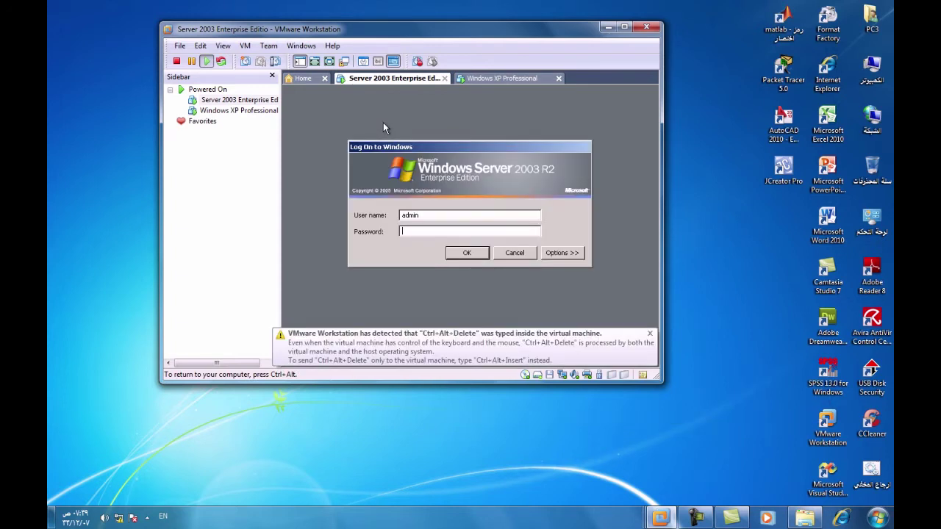
{"action": "left_click", "coordinate": [467, 253]}
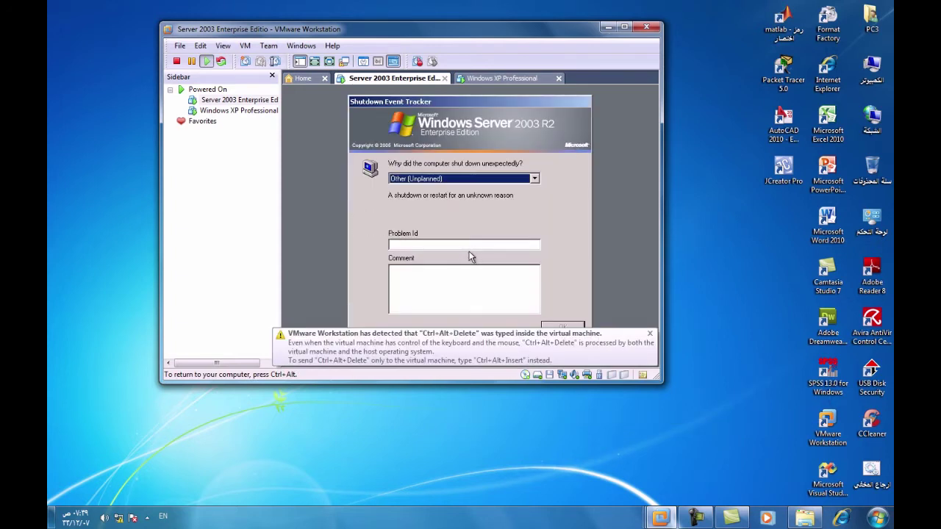
{"action": "key", "text": "ctrl+alt"}
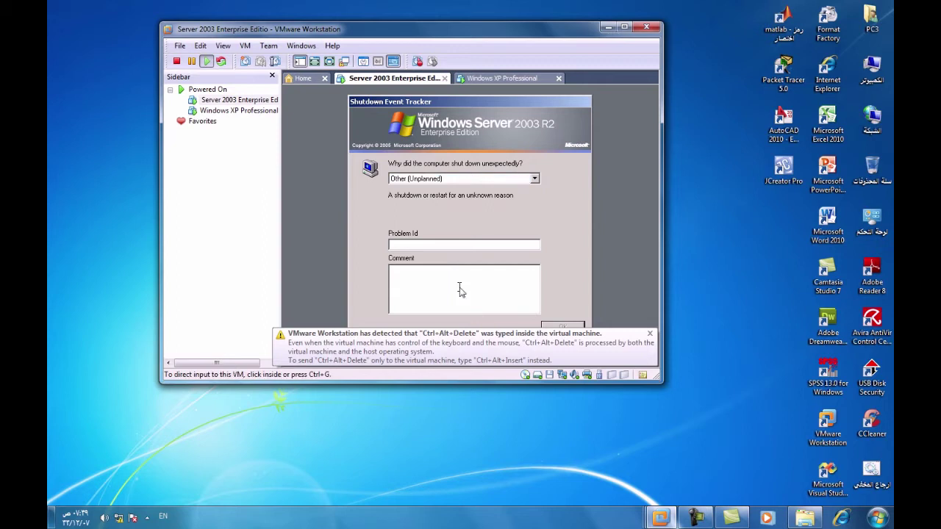
Complete the Shutdown Event Tracker, go full screen, and close Manage Your Server
{"action": "left_click", "coordinate": [459, 291]}
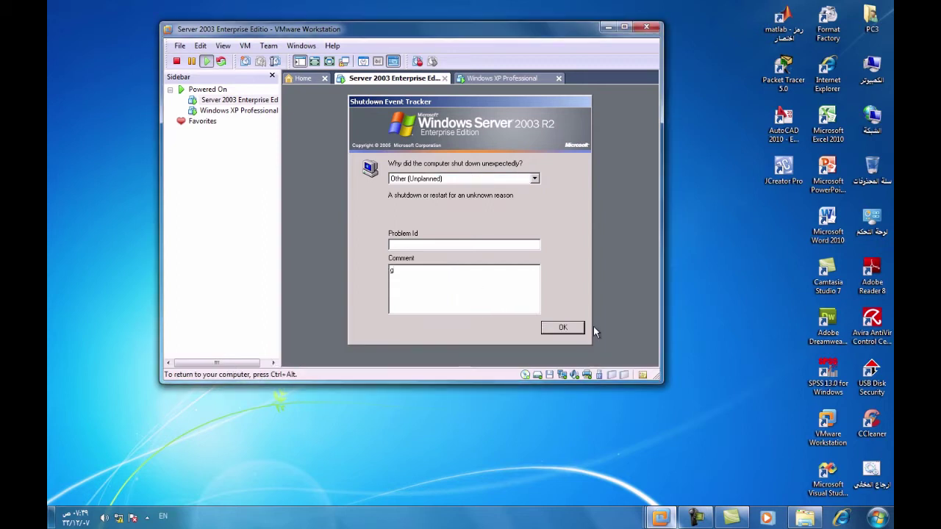
{"action": "left_click", "coordinate": [569, 326]}
{"action": "key", "text": "ctrl+alt"}
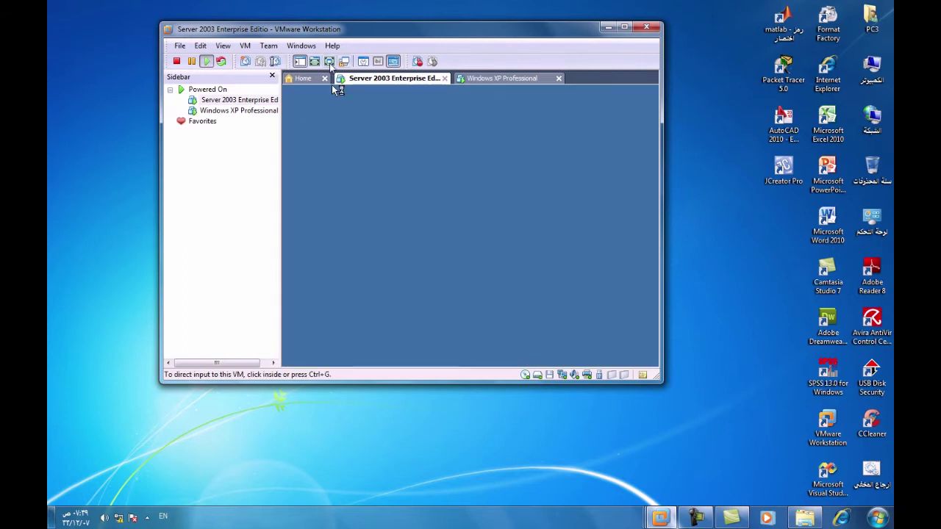
{"action": "key", "text": "ctrl+alt+Return"}
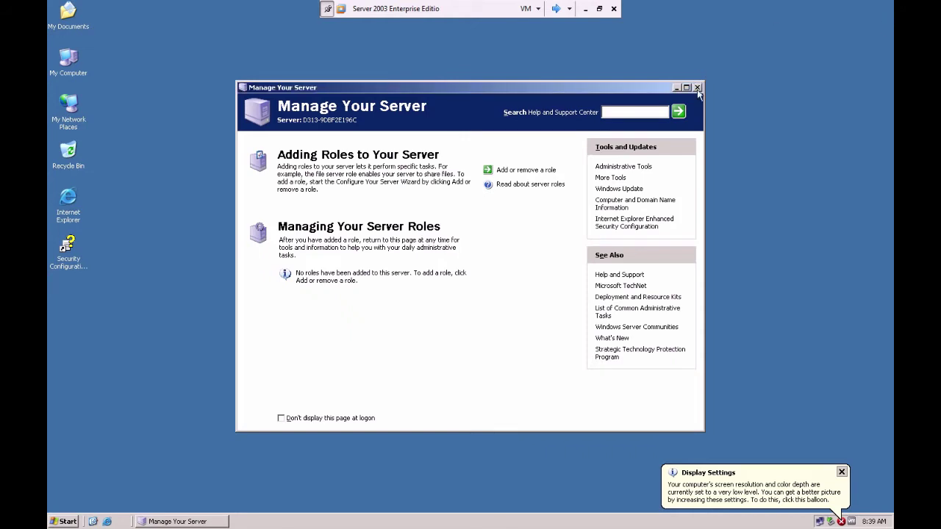
{"action": "left_click", "coordinate": [697, 88]}
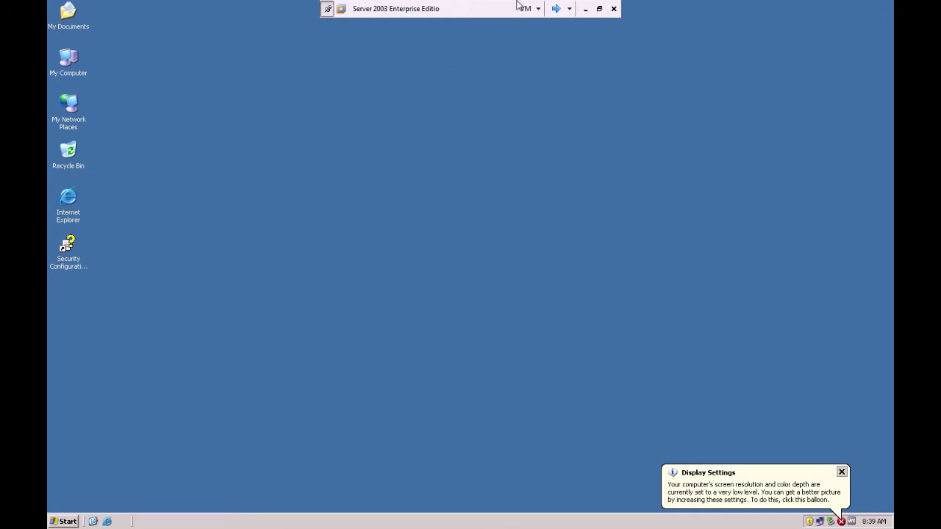
Return to Server 2003 from the host and open Network Connections via My Network Places Properties
{"action": "left_click", "coordinate": [585, 9]}
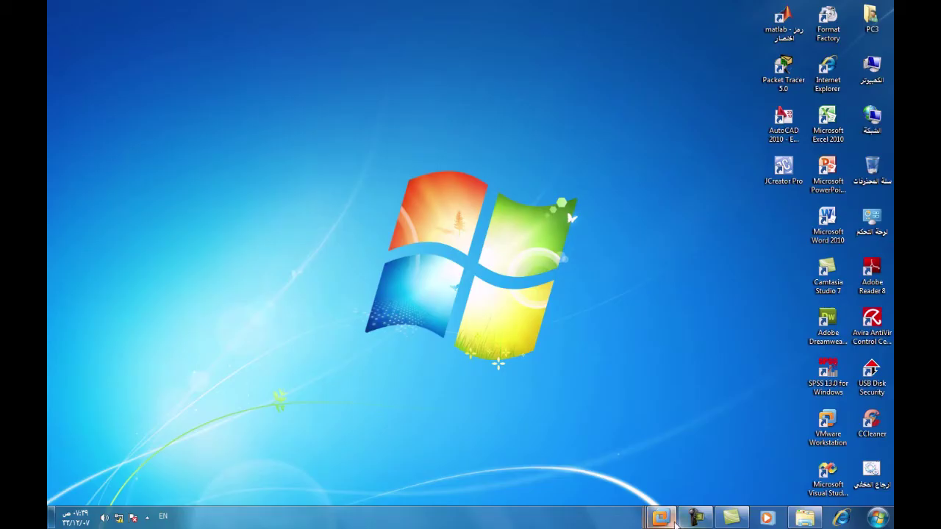
{"action": "left_click", "coordinate": [694, 518]}
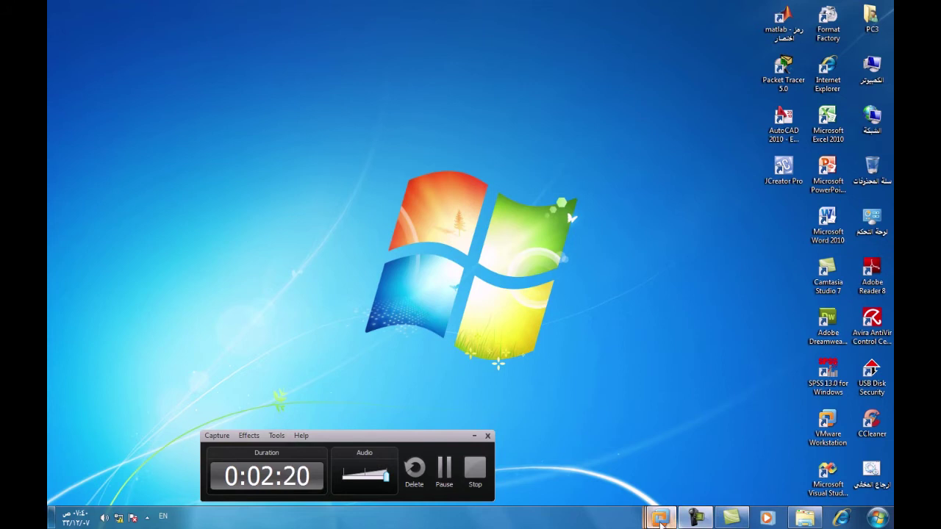
{"action": "left_click", "coordinate": [660, 519]}
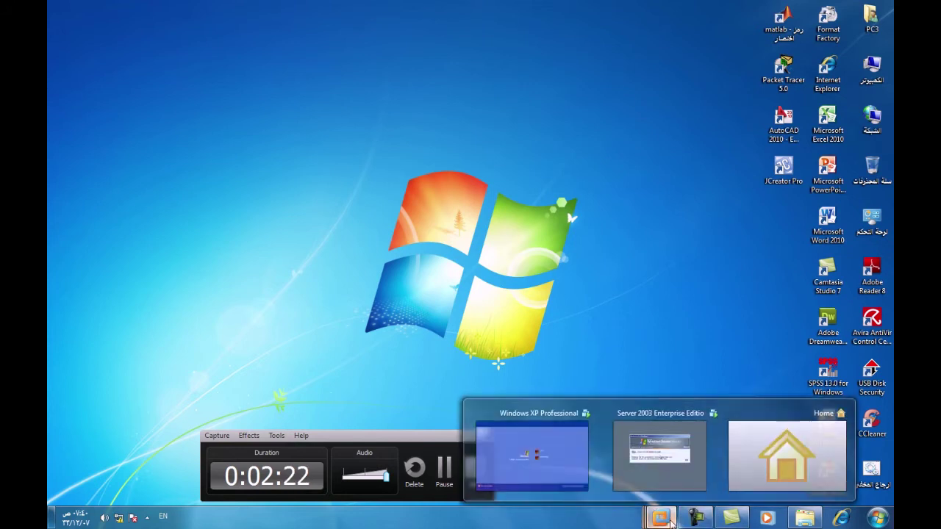
{"action": "left_click", "coordinate": [671, 464]}
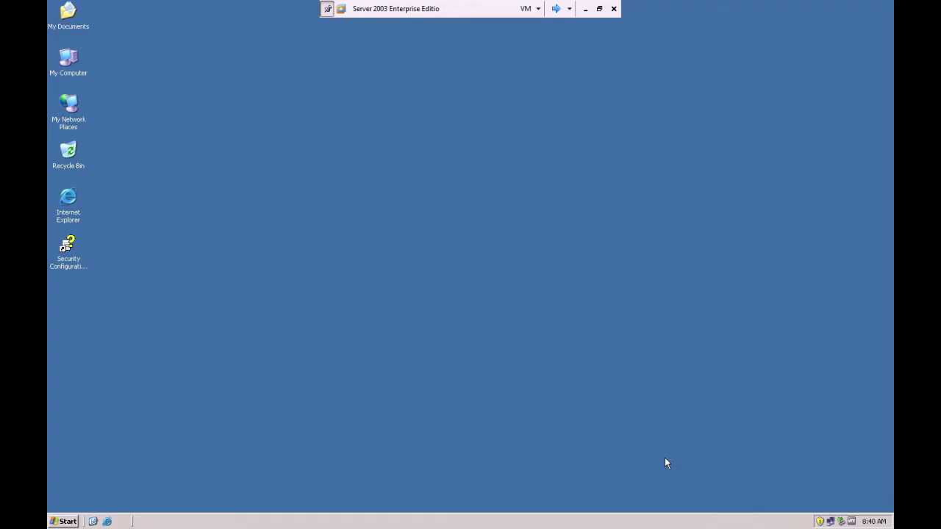
{"action": "left_click", "coordinate": [70, 106]}
{"action": "right_click", "coordinate": [71, 102]}
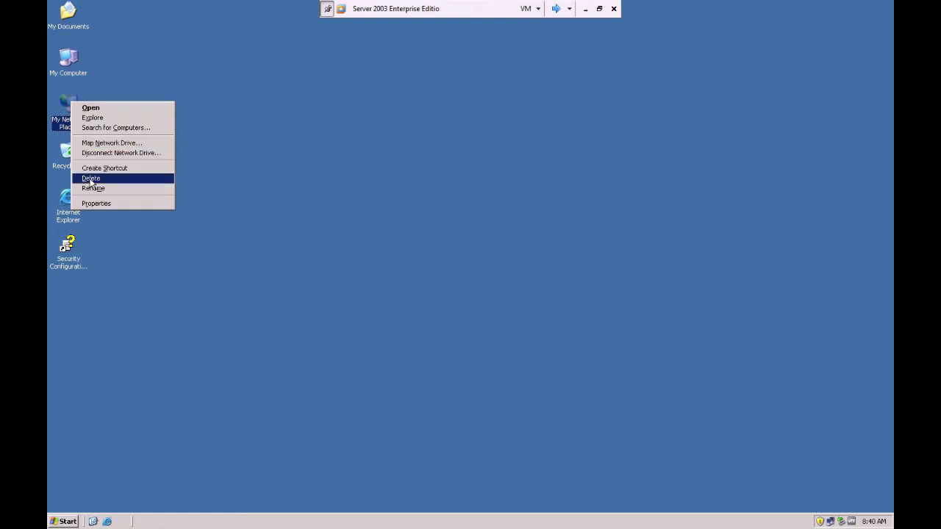
{"action": "left_click", "coordinate": [107, 204]}
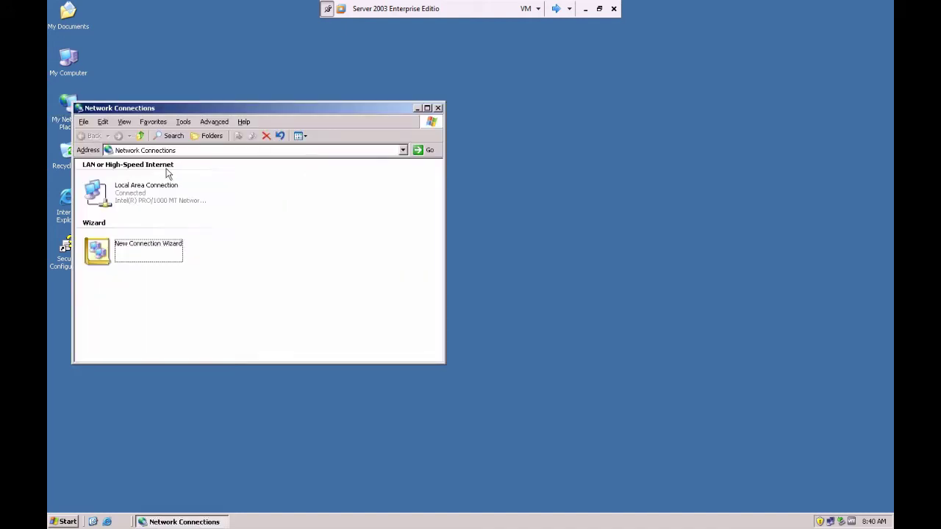
Dismiss the screen recorder on the host, return to Server 2003, and select Local Area Connection
{"action": "left_click", "coordinate": [584, 10]}
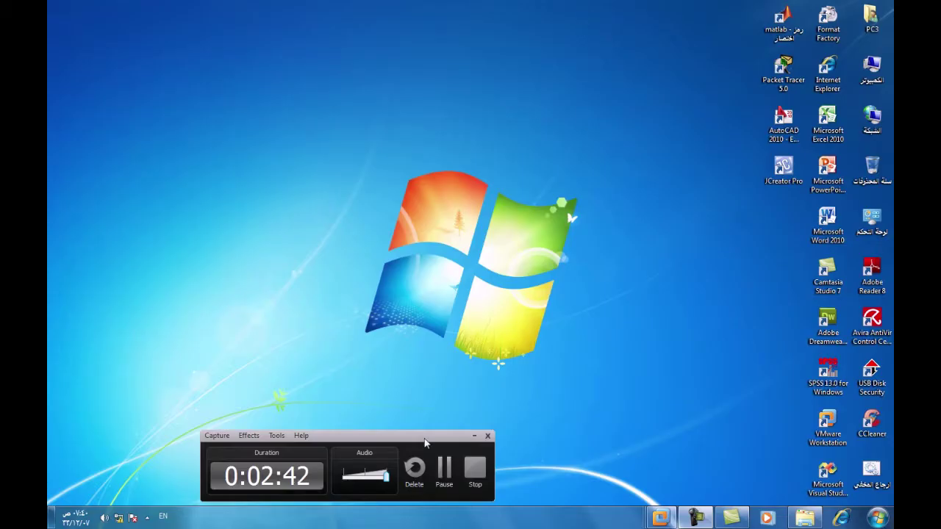
{"action": "left_click", "coordinate": [445, 472]}
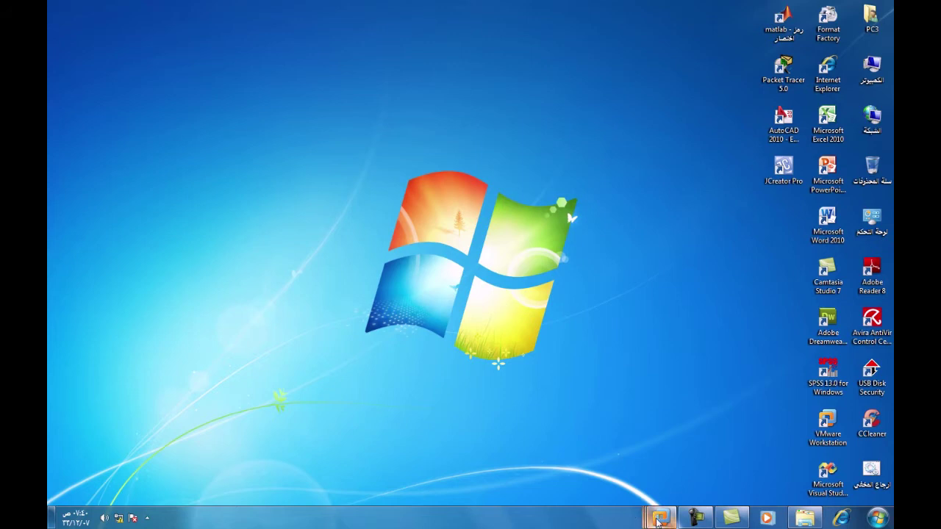
{"action": "mouse_move", "coordinate": [672, 521]}
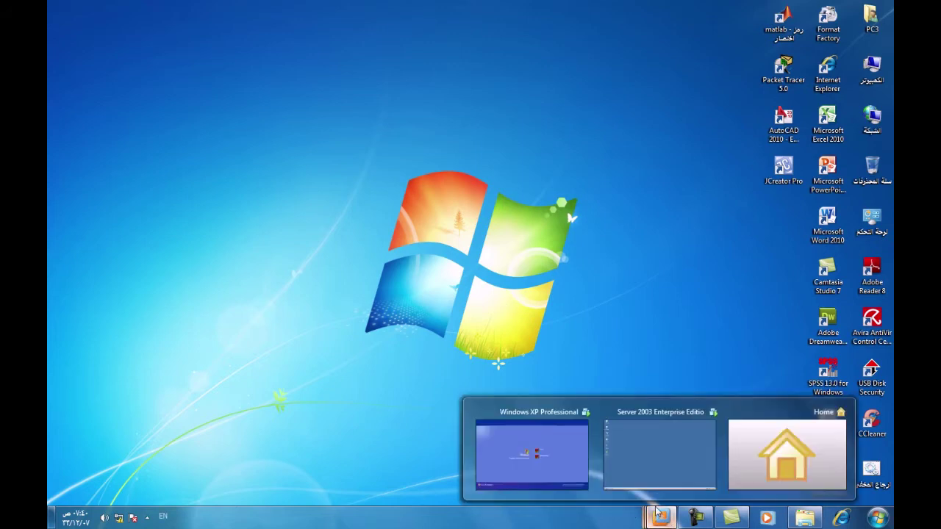
{"action": "left_click", "coordinate": [655, 457]}
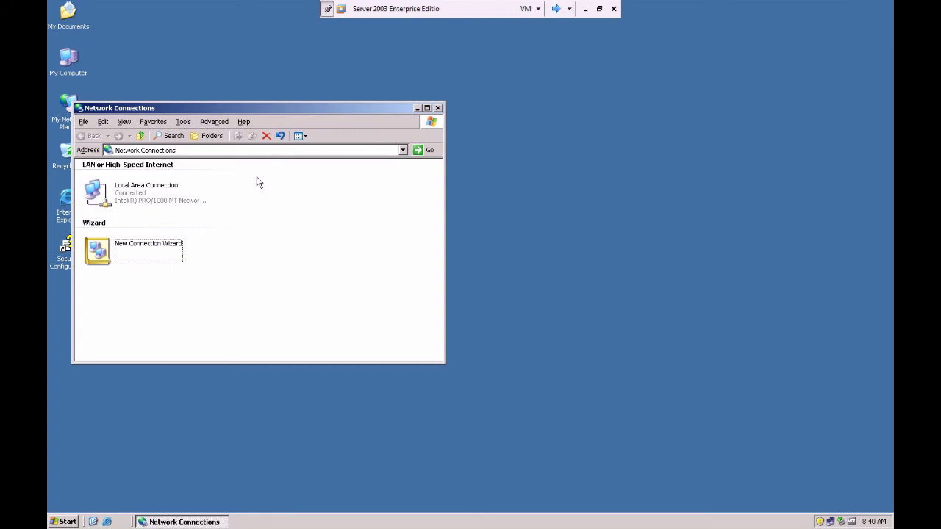
{"action": "left_click", "coordinate": [98, 189]}
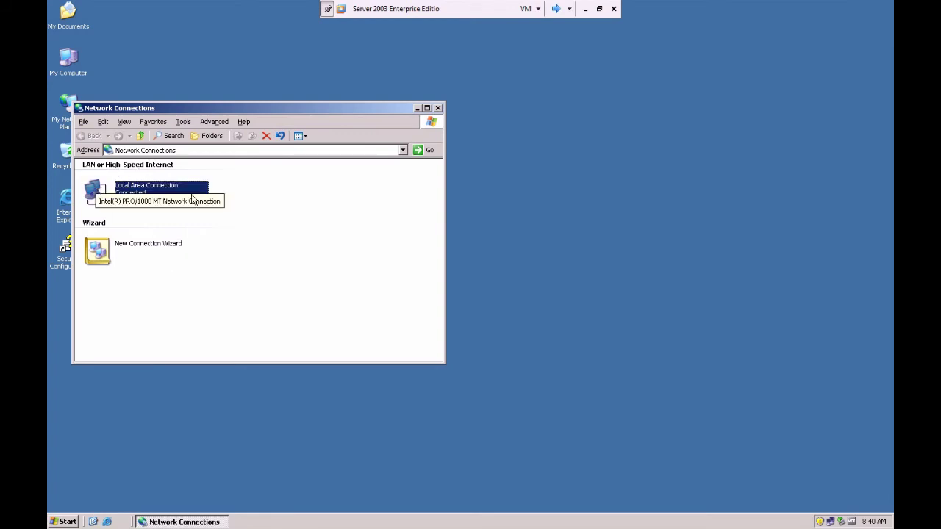
Change the server's static IP to 172.16.0.1 with mask 255.255.0.0 and apply it
{"action": "right_click", "coordinate": [92, 180]}
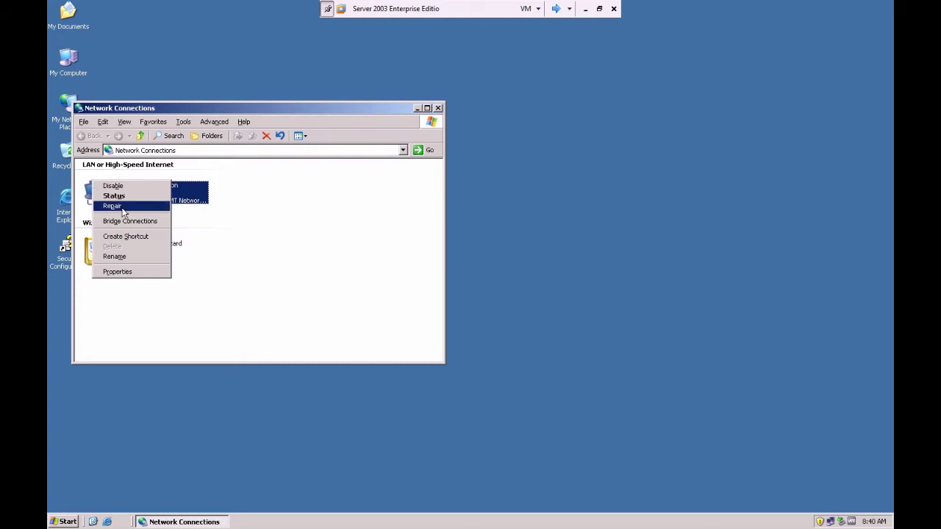
{"action": "left_click", "coordinate": [135, 273]}
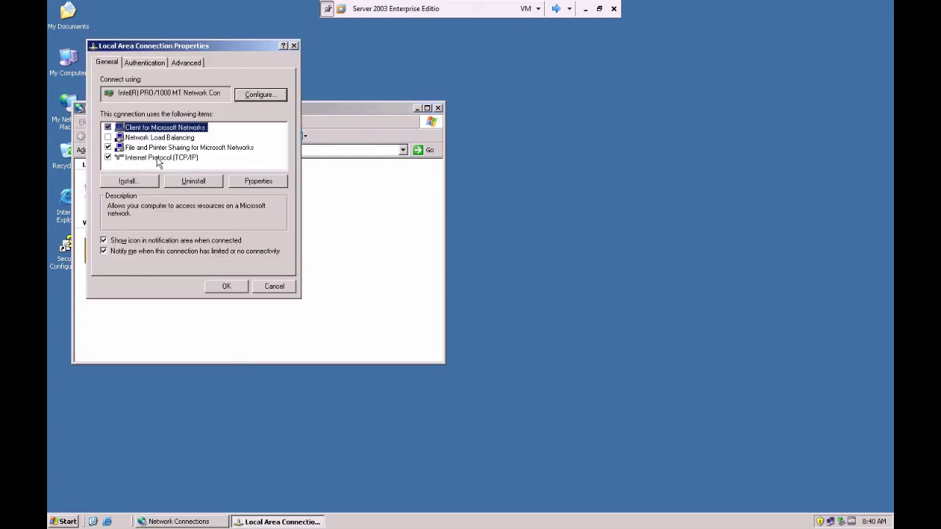
{"action": "double_click", "coordinate": [157, 159]}
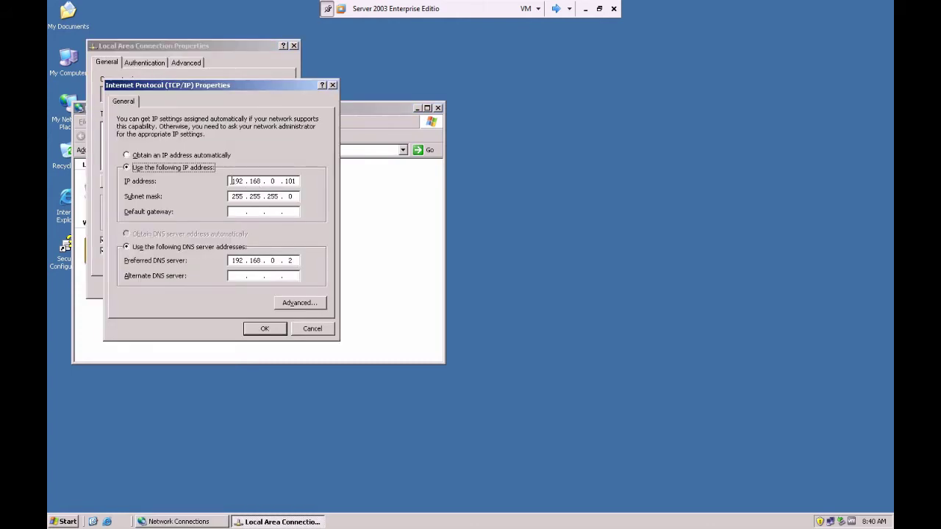
{"action": "left_click", "coordinate": [231, 182]}
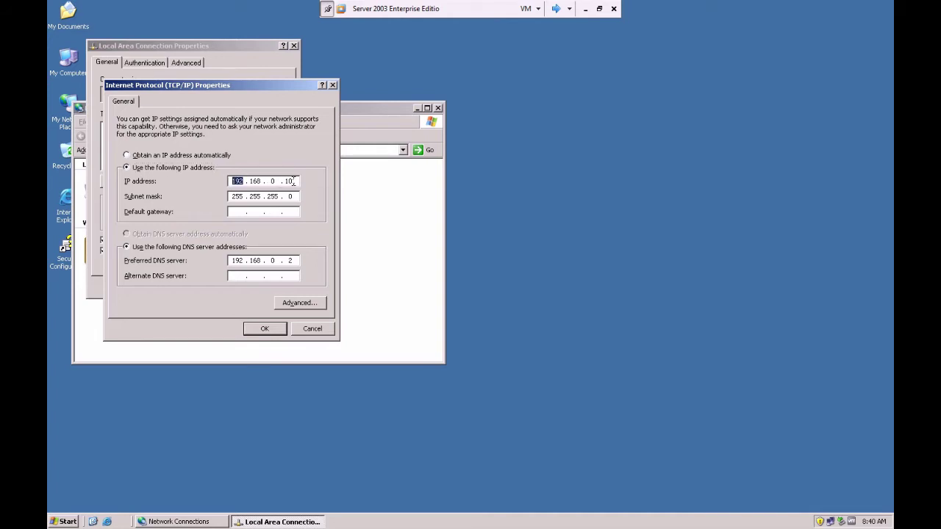
{"action": "type", "text": "172"}
{"action": "double_click", "coordinate": [291, 196]}
{"action": "left_click", "coordinate": [283, 328]}
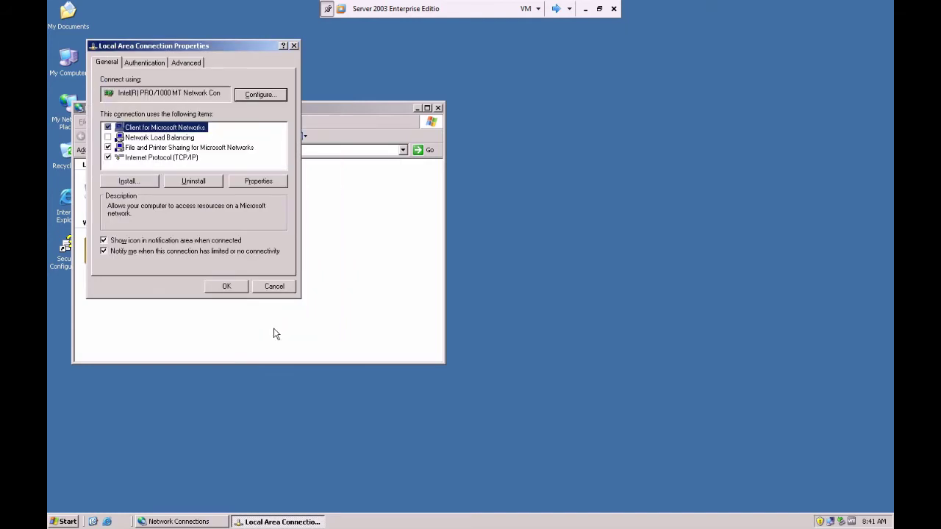
{"action": "left_click", "coordinate": [239, 286]}
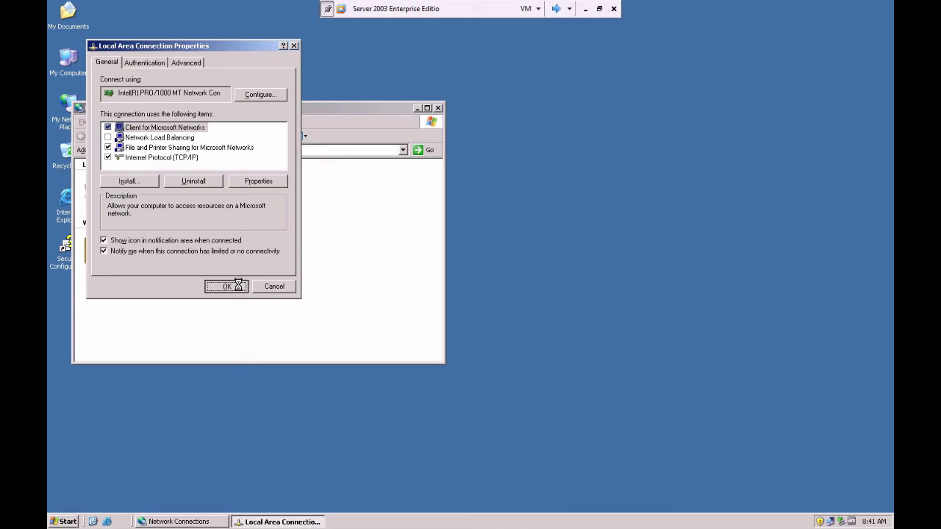
{"action": "left_click_drag", "start_coordinate": [314, 110], "coordinate": [360, 125]}
Log on to Windows XP as Administrator and open Network Connections from My Network Places
{"action": "left_click", "coordinate": [556, 8]}
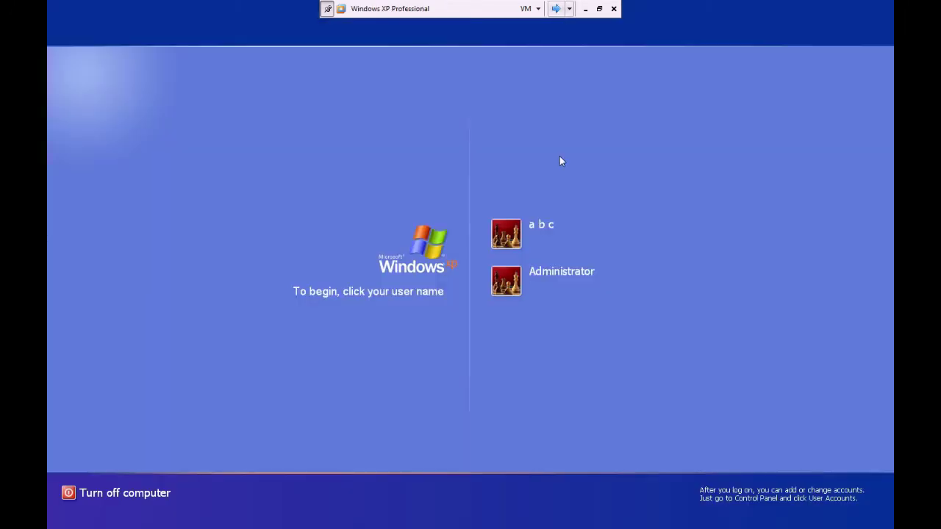
{"action": "left_click", "coordinate": [504, 286]}
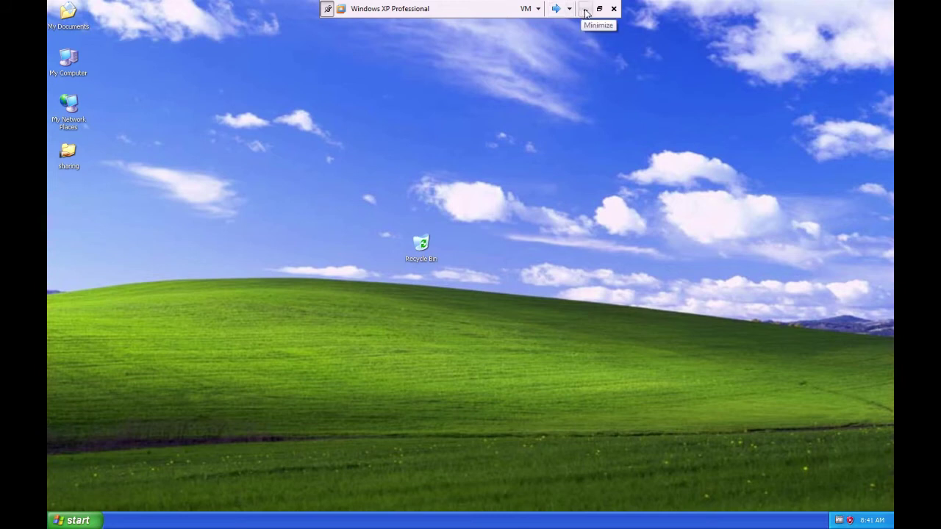
{"action": "right_click", "coordinate": [74, 101]}
{"action": "left_click", "coordinate": [106, 202]}
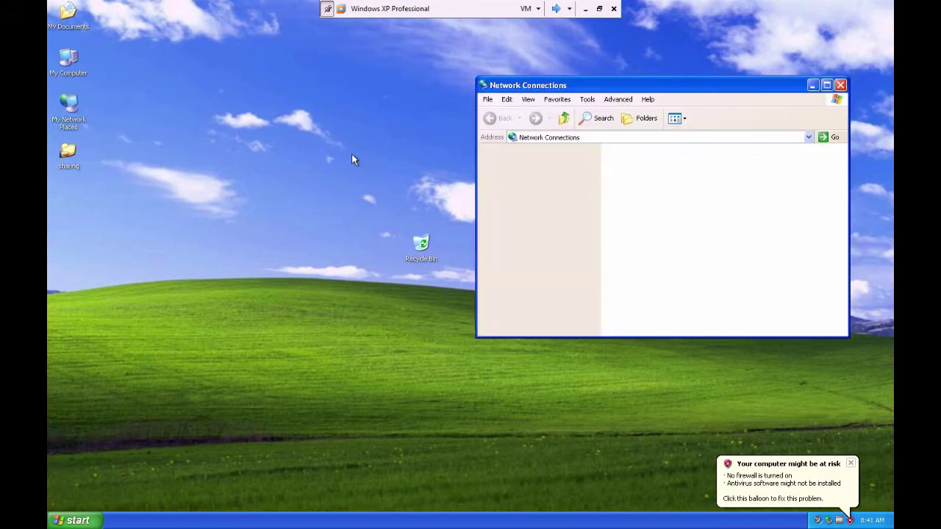
Open the XP connection's TCP/IP properties and enter IP address 172.16.0.2
{"action": "right_click", "coordinate": [621, 175]}
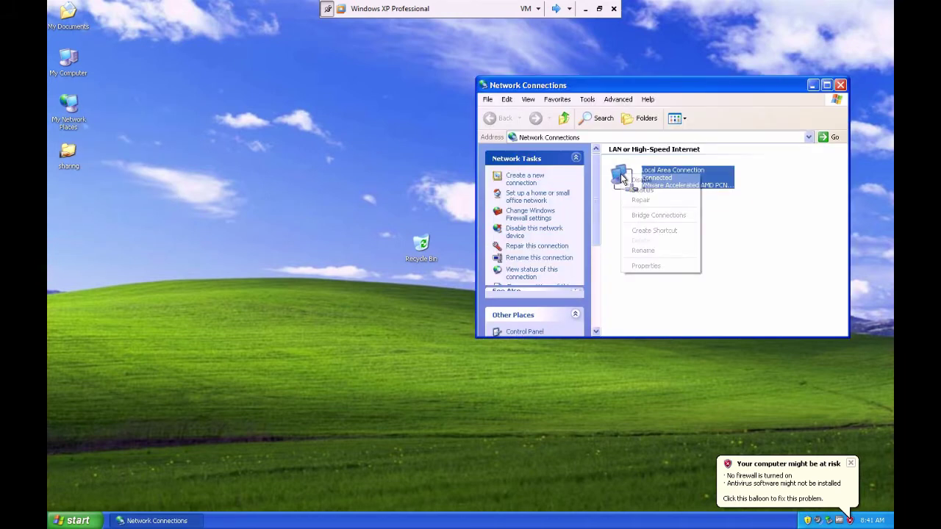
{"action": "left_click", "coordinate": [649, 268]}
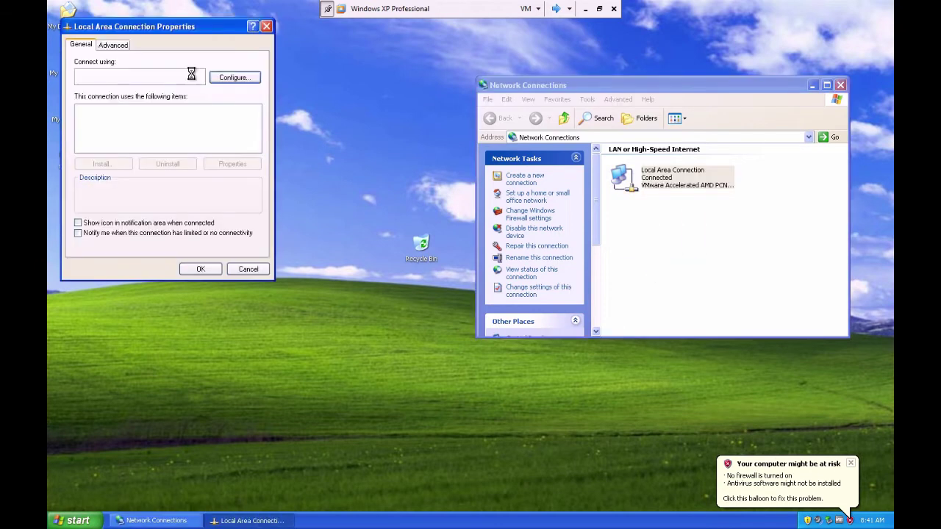
{"action": "double_click", "coordinate": [154, 139]}
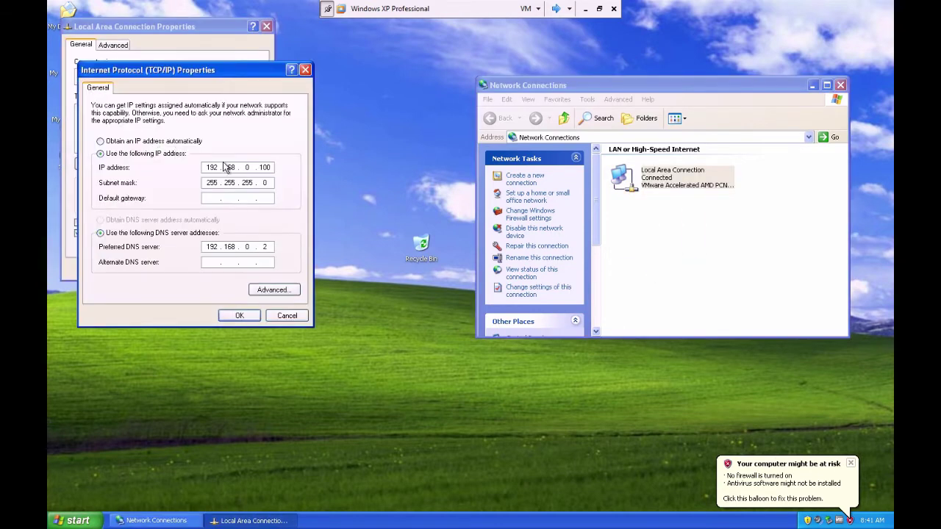
{"action": "type", "text": "172 . 1"}
{"action": "key", "text": "BackSpace"}
{"action": "key", "text": "Delete"}
{"action": "type", "text": "2"}
Set the subnet mask to 255.255.0.0 and apply the connection settings
{"action": "left_click", "coordinate": [252, 182]}
{"action": "key", "text": "BackSpace"}
{"action": "key", "text": "BackSpace"}
{"action": "type", "text": "0"}
{"action": "left_click", "coordinate": [246, 312]}
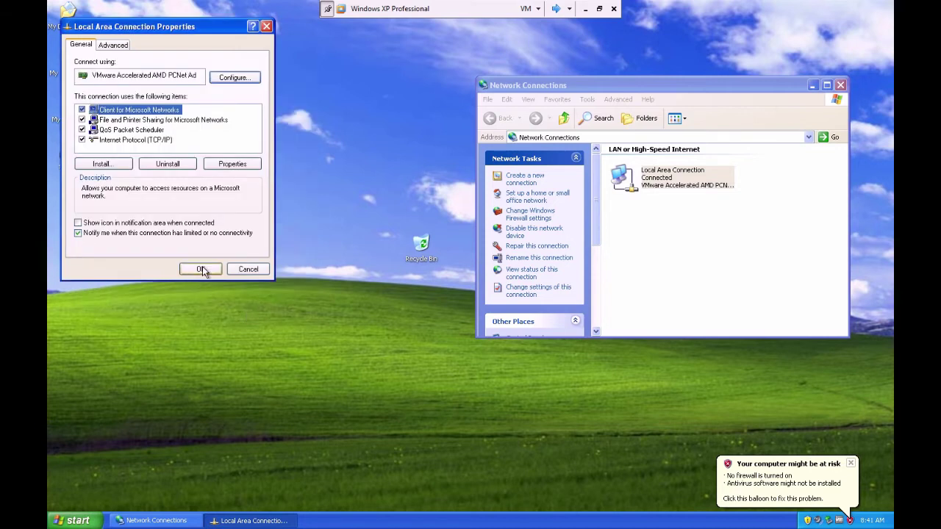
{"action": "left_click", "coordinate": [201, 270]}
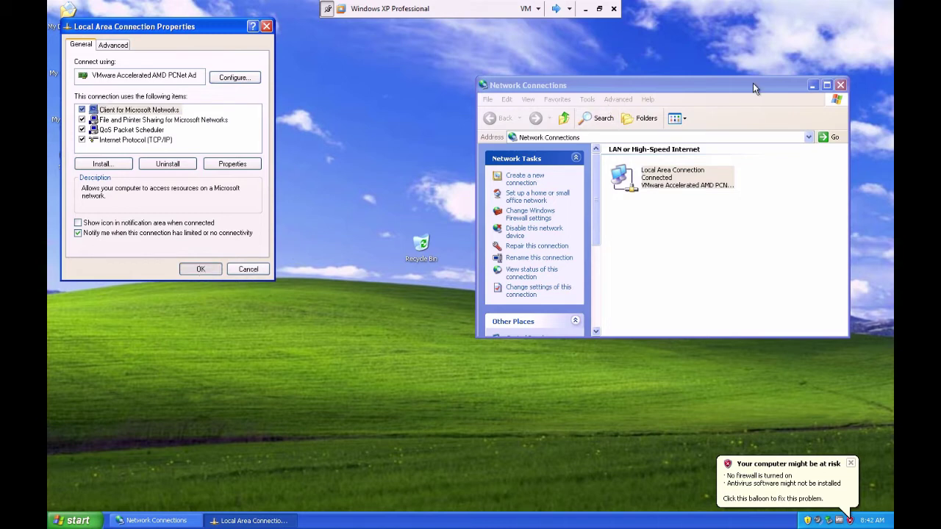
{"action": "left_click_drag", "start_coordinate": [714, 89], "coordinate": [511, 110]}
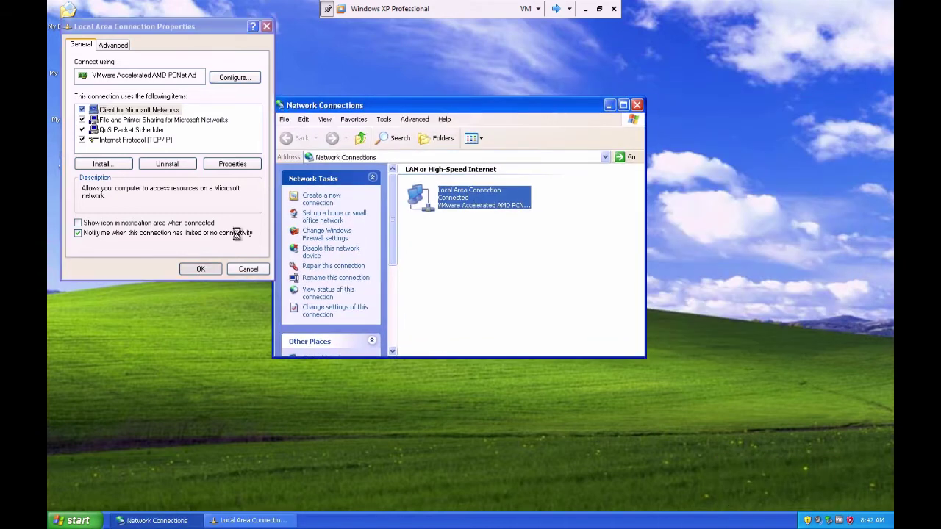
{"action": "left_click", "coordinate": [207, 268]}
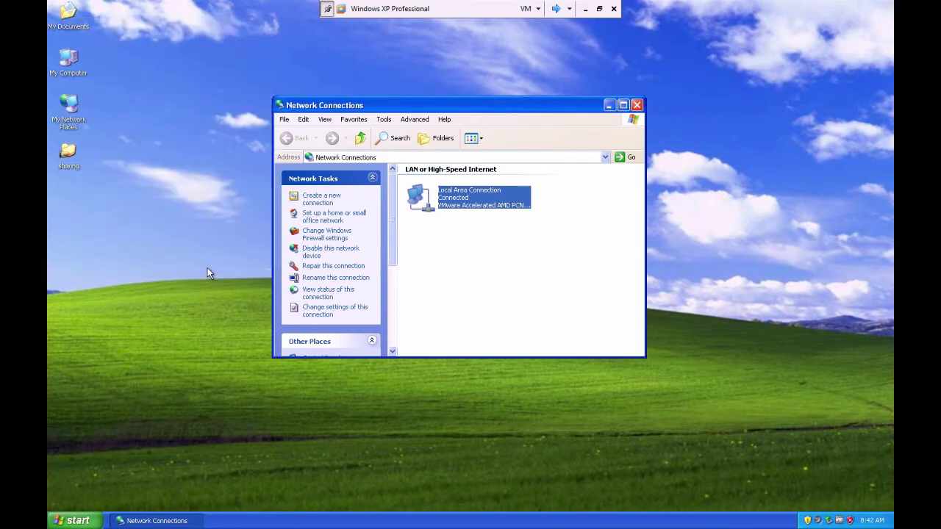
{"action": "right_click", "coordinate": [80, 55]}
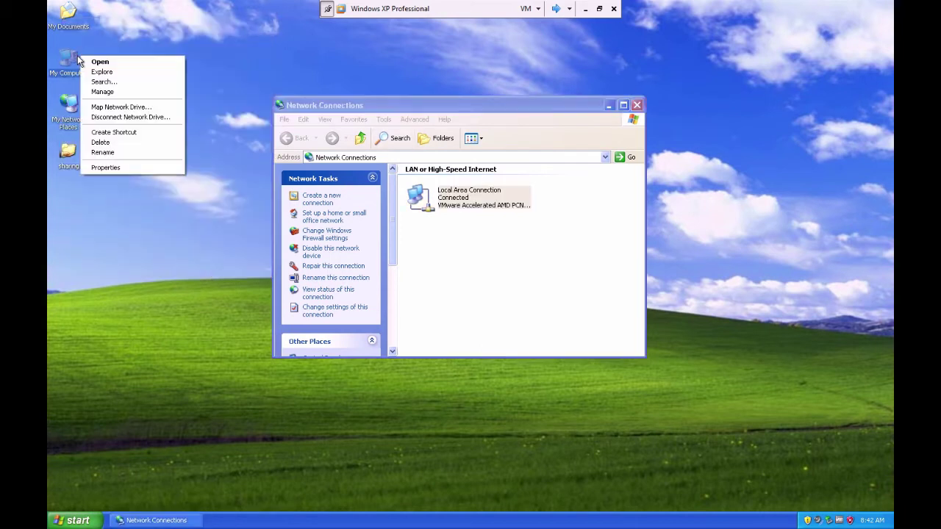
Change the XP computer's workgroup from NETWORK to LAB in System Properties
{"action": "left_click", "coordinate": [113, 168]}
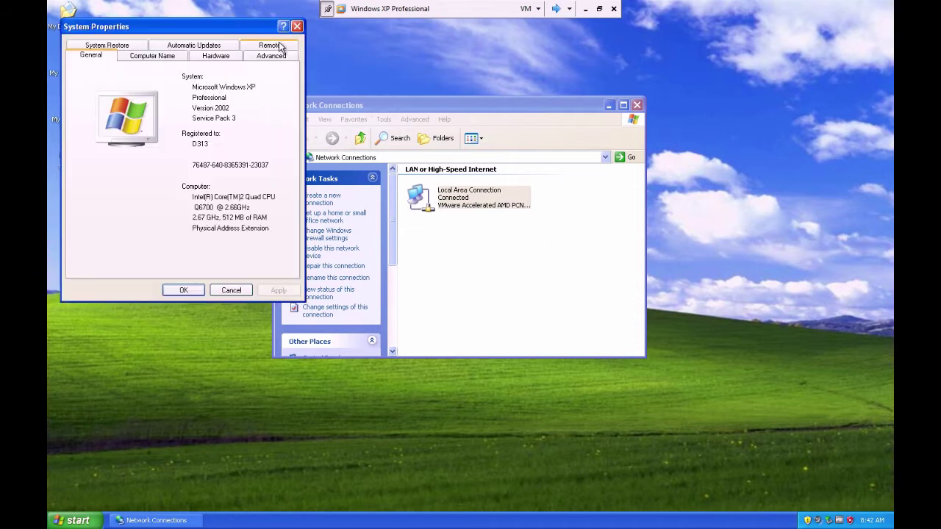
{"action": "left_click", "coordinate": [163, 58]}
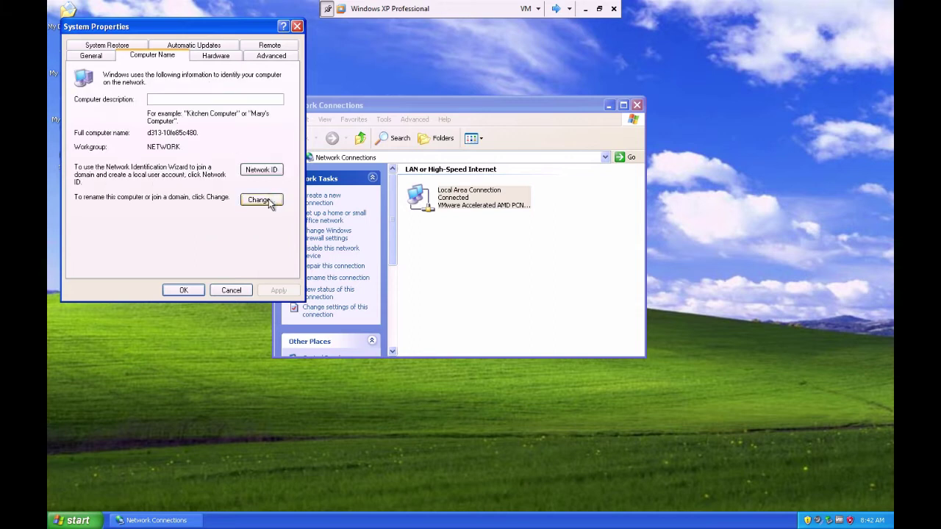
{"action": "left_click", "coordinate": [268, 201]}
{"action": "left_click", "coordinate": [127, 222]}
{"action": "double_click", "coordinate": [128, 221]}
{"action": "type", "text": "LAB"}
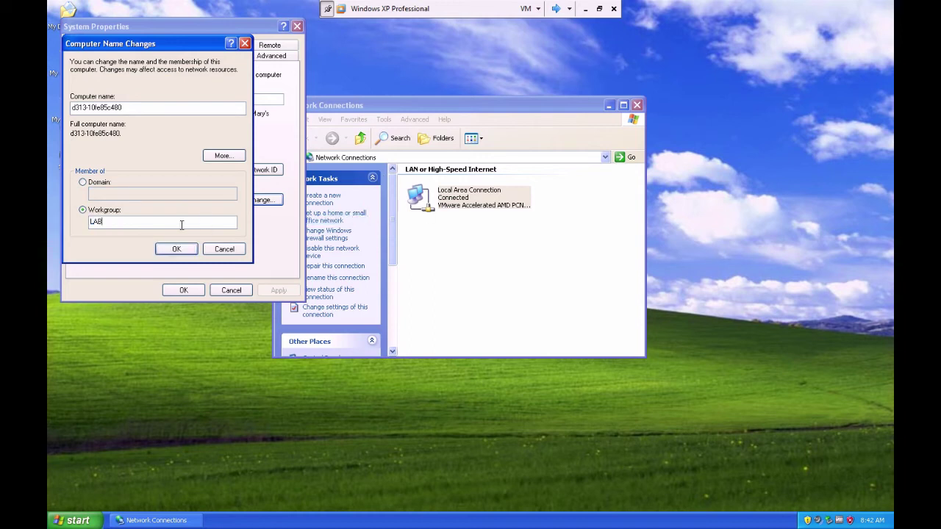
{"action": "left_click", "coordinate": [175, 249]}
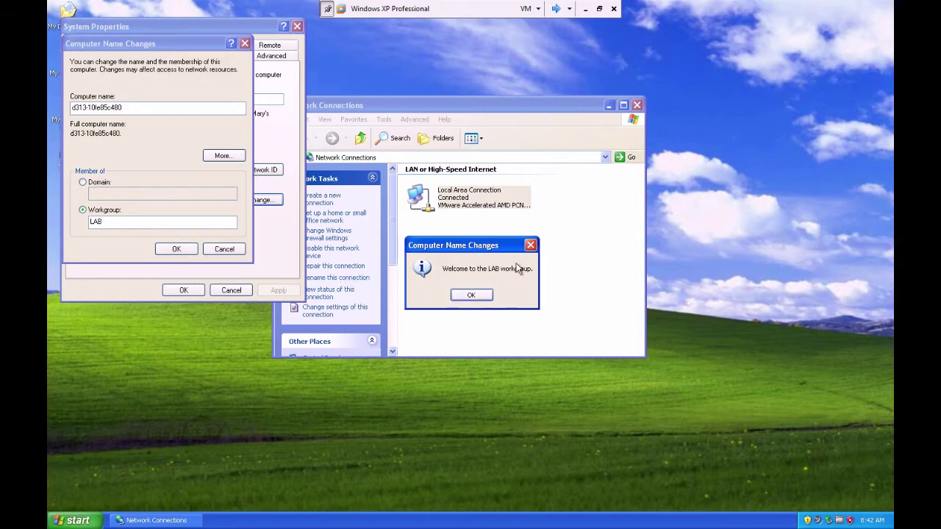
Acknowledge the LAB welcome and restart messages and agree to restart XP
{"action": "left_click", "coordinate": [472, 295]}
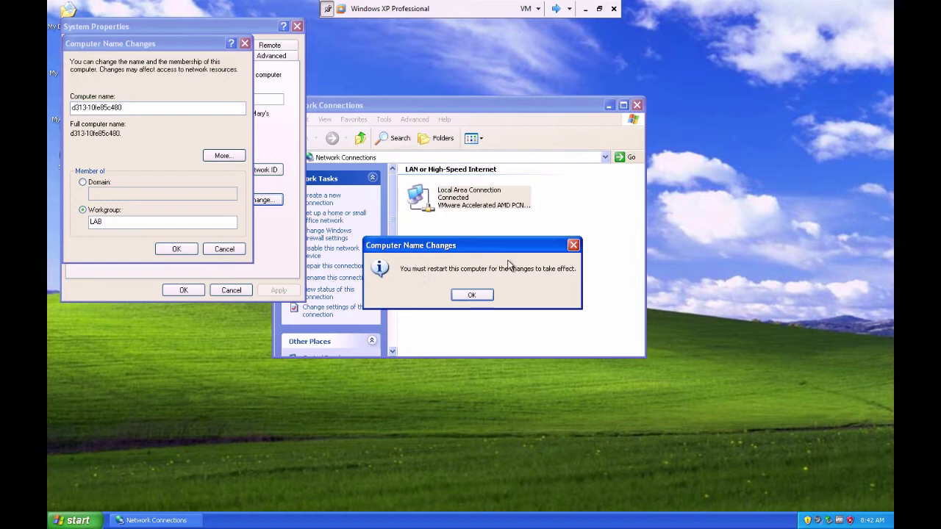
{"action": "left_click", "coordinate": [482, 296]}
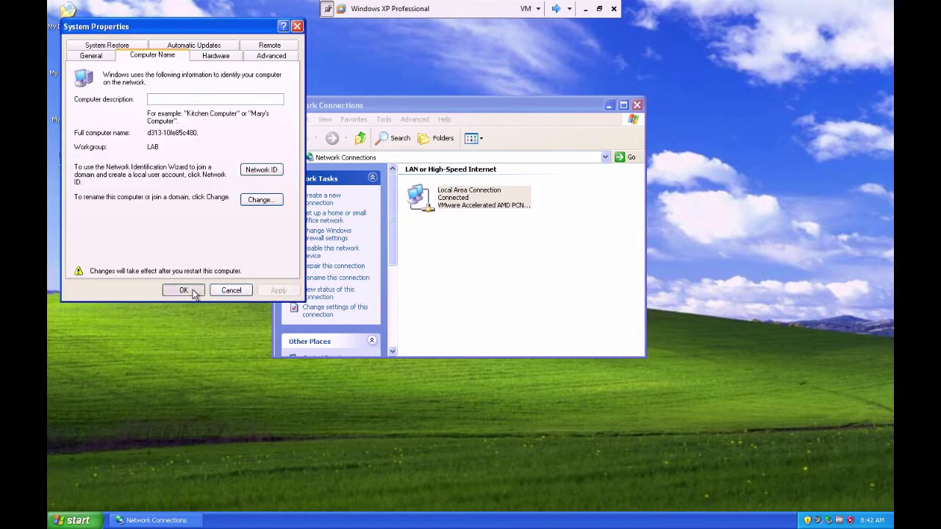
{"action": "left_click", "coordinate": [185, 290]}
{"action": "left_click", "coordinate": [451, 296]}
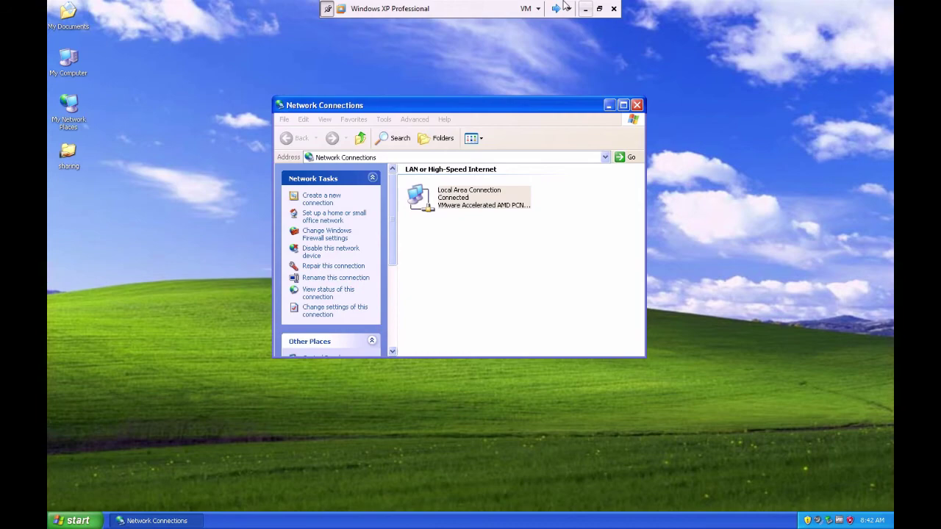
{"action": "left_click", "coordinate": [569, 9]}
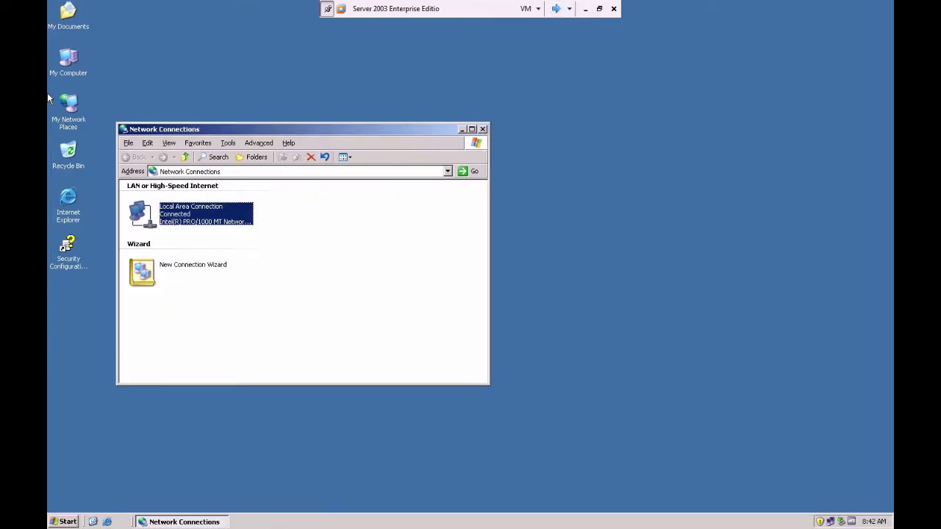
Close Network Connections and open the server's computer name and workgroup change settings
{"action": "left_click", "coordinate": [482, 129]}
{"action": "right_click", "coordinate": [71, 63]}
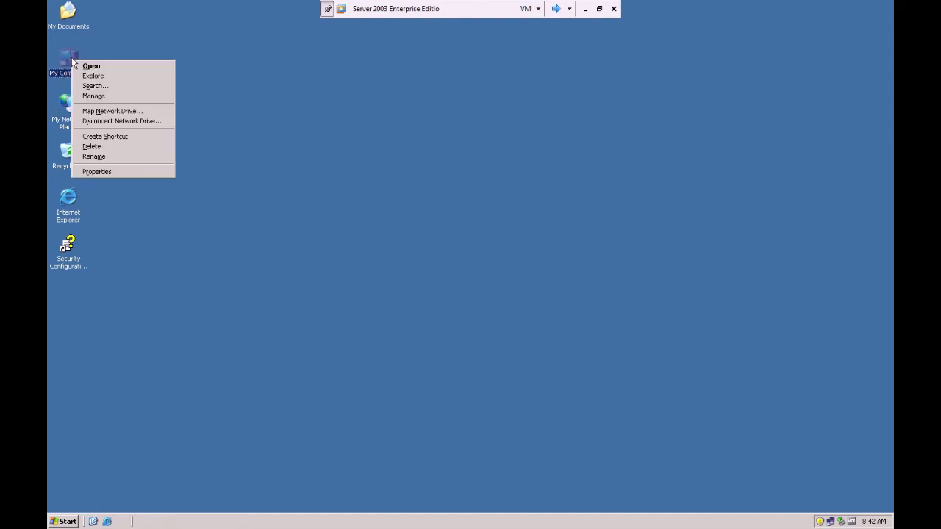
{"action": "left_click", "coordinate": [107, 170]}
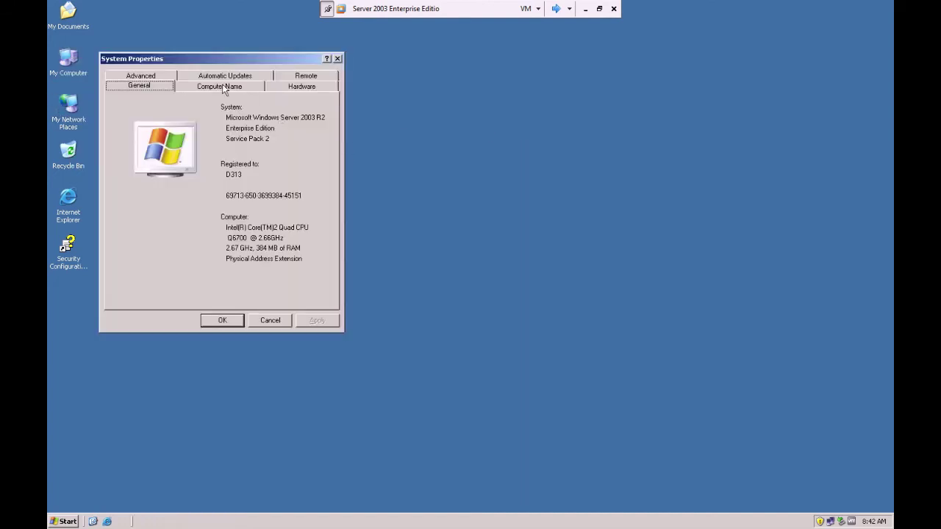
{"action": "left_click", "coordinate": [224, 89]}
{"action": "left_click", "coordinate": [309, 204]}
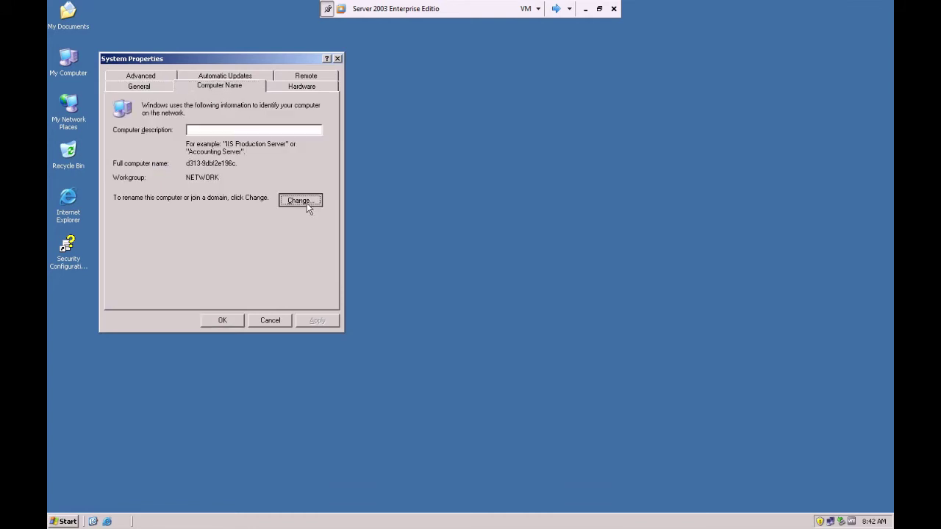
Replace workgroup NETWORK with LAB and confirm the welcome and restart messages
{"action": "left_click", "coordinate": [177, 249]}
{"action": "key", "text": "BackSpace"}
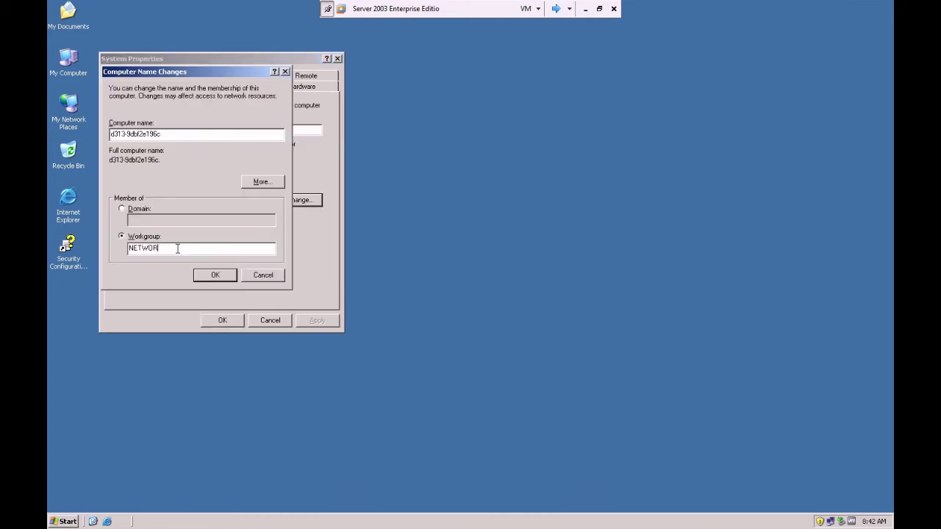
{"action": "key", "text": "BackSpace"}
{"action": "key", "text": "BackSpace"}
{"action": "key", "text": "BackSpace"}
{"action": "key", "text": "BackSpace"}
{"action": "type", "text": "LA"}
{"action": "left_click", "coordinate": [221, 276]}
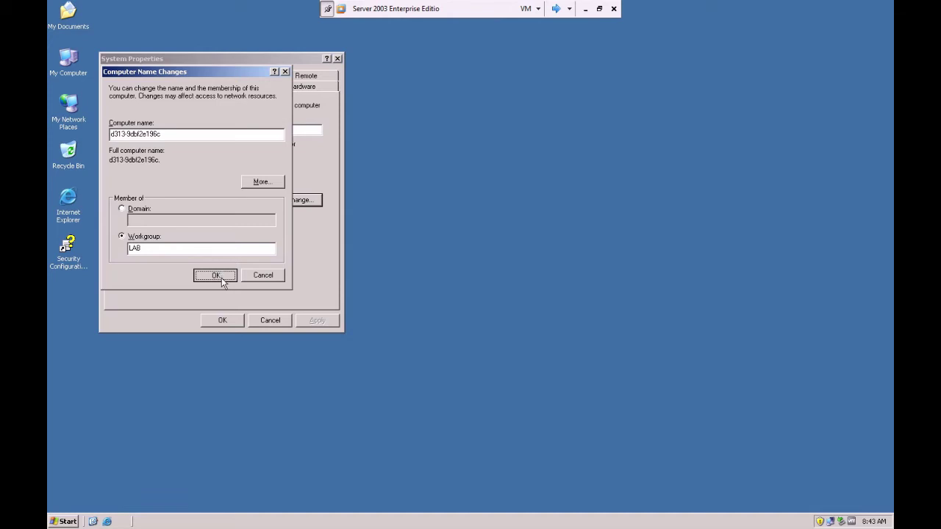
{"action": "left_click", "coordinate": [479, 291]}
{"action": "left_click", "coordinate": [479, 291]}
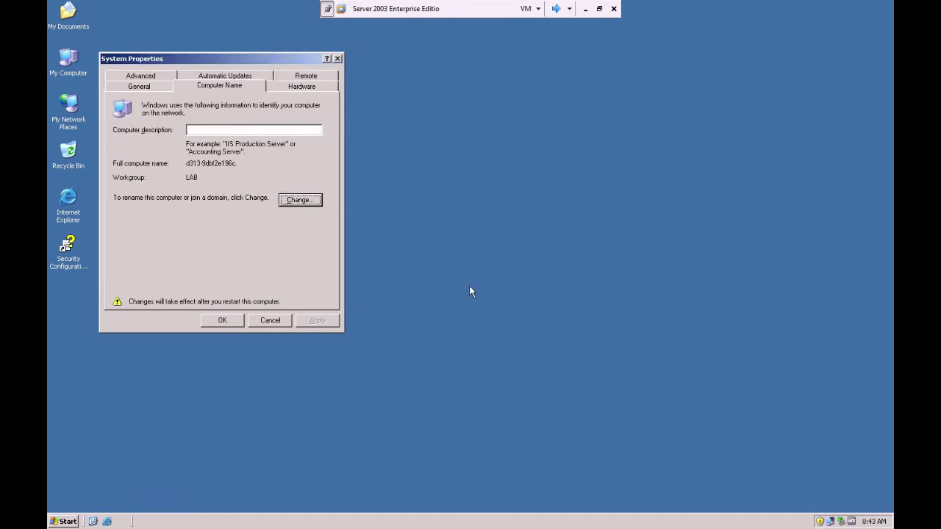
{"action": "left_click", "coordinate": [231, 321]}
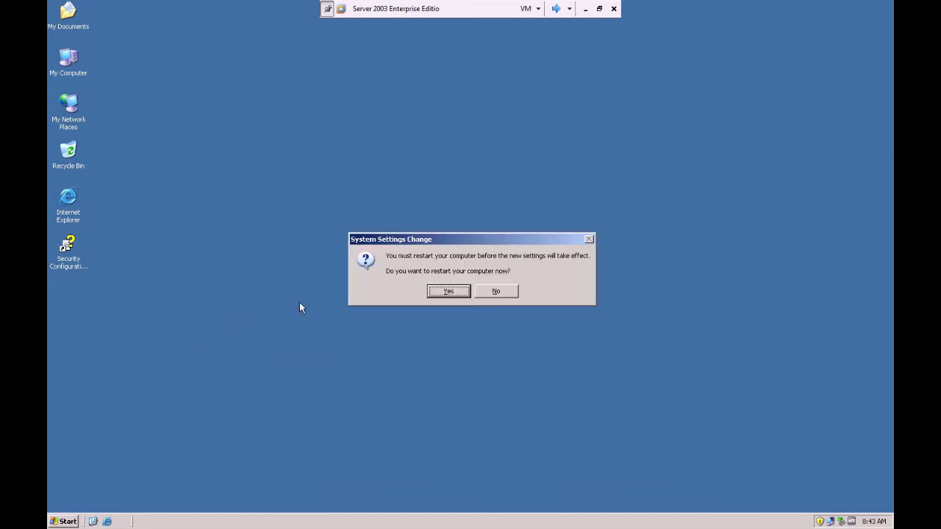
Restart the Server 2003 machine and log on to XP's Administrator account
{"action": "left_click", "coordinate": [445, 291]}
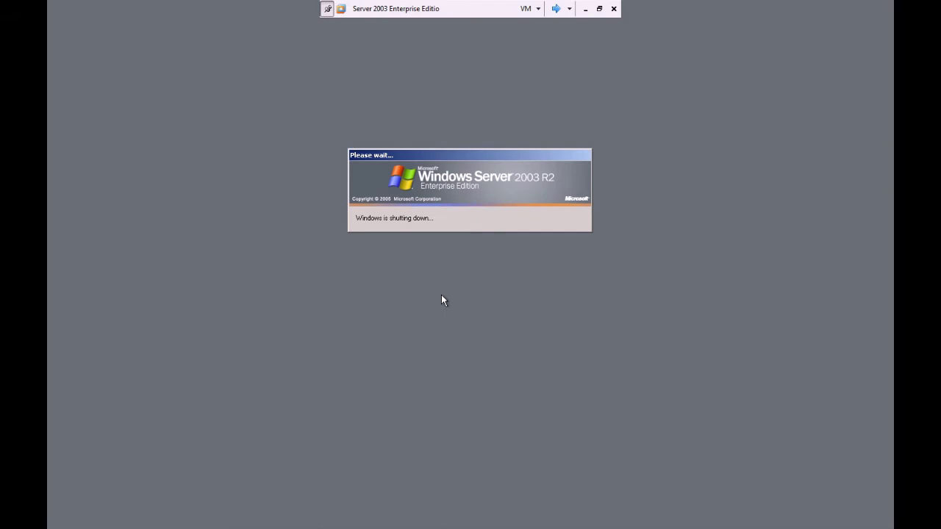
{"action": "left_click", "coordinate": [557, 9]}
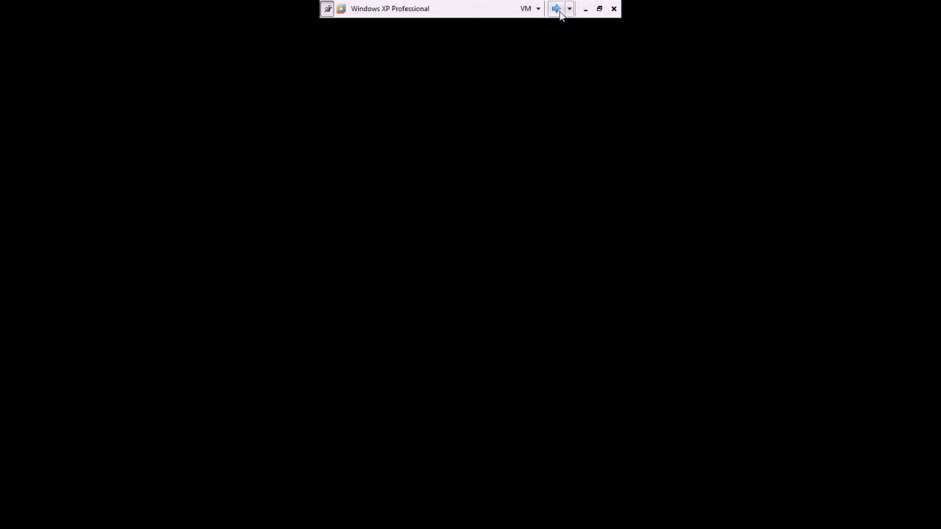
{"action": "left_click", "coordinate": [557, 9]}
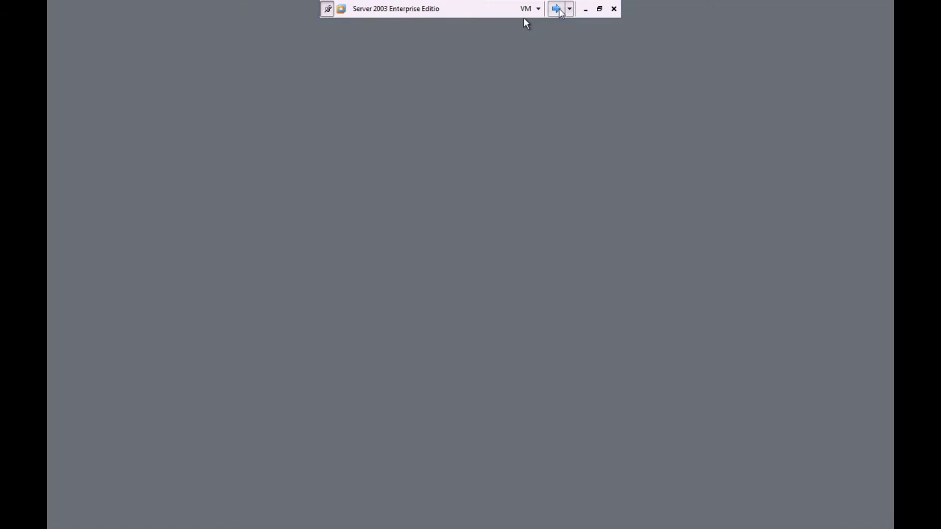
{"action": "left_click", "coordinate": [556, 10]}
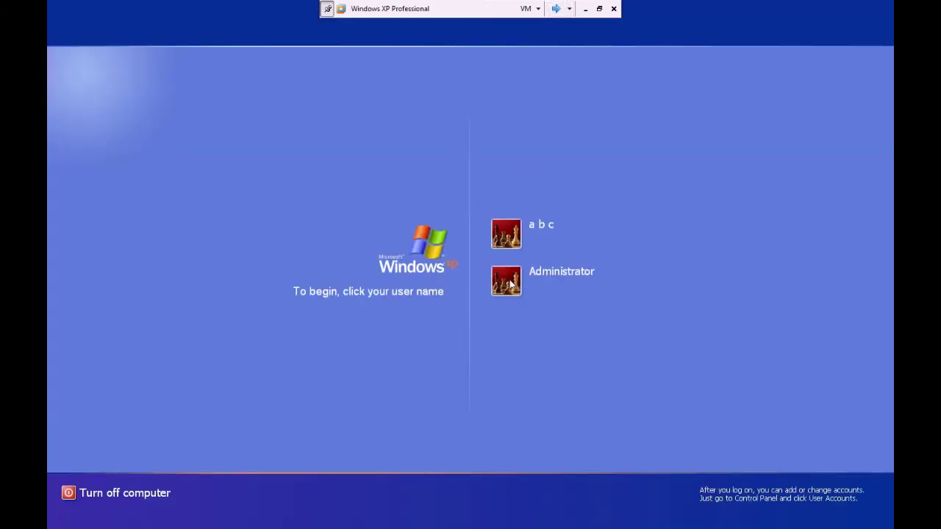
{"action": "left_click", "coordinate": [509, 279]}
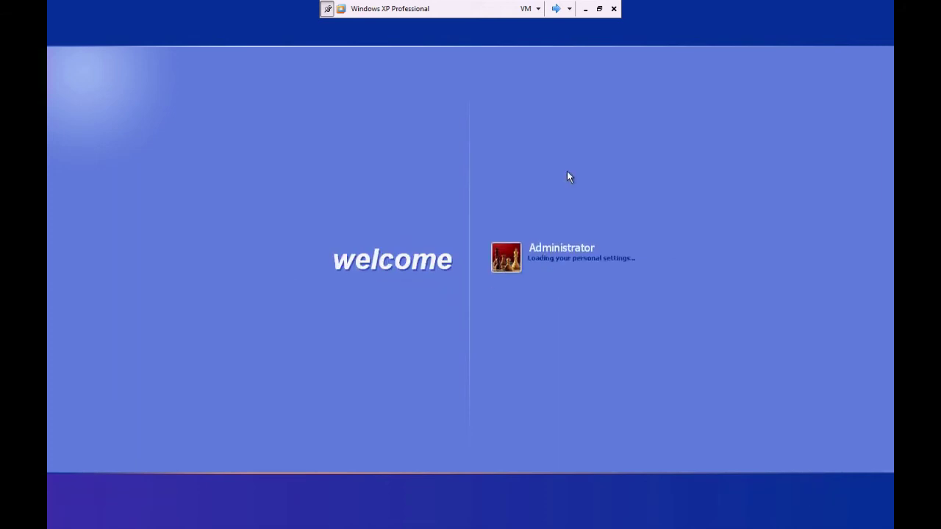
Check on the server, return to XP via the host taskbar, and bring up My Network Places' menu
{"action": "left_click", "coordinate": [556, 9]}
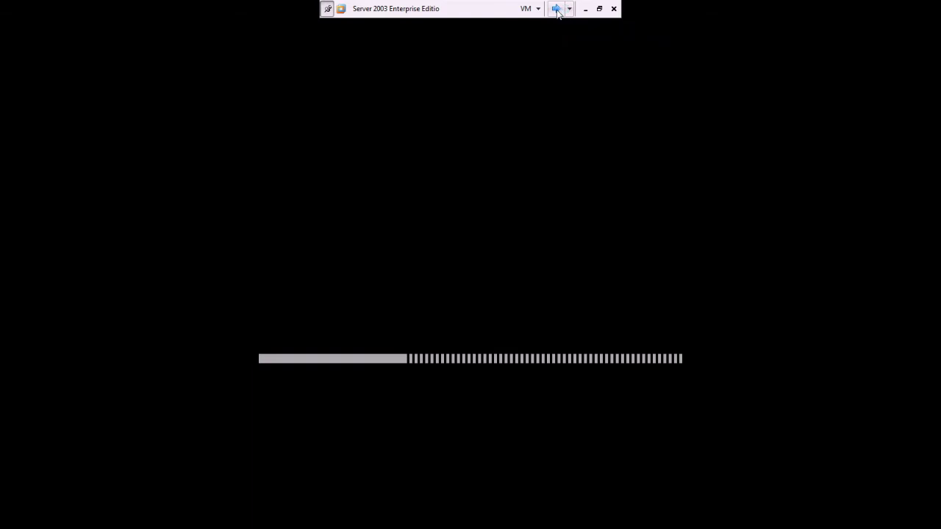
{"action": "left_click", "coordinate": [585, 8]}
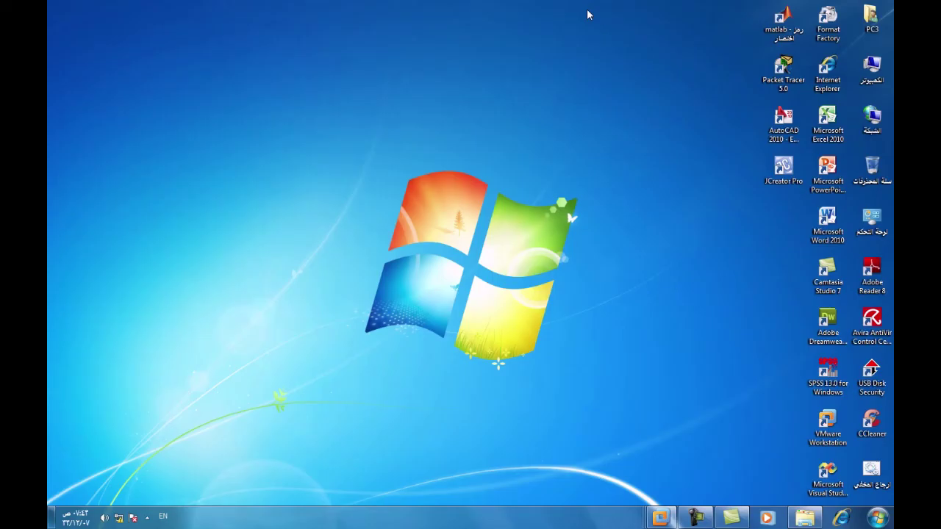
{"action": "left_click", "coordinate": [695, 517]}
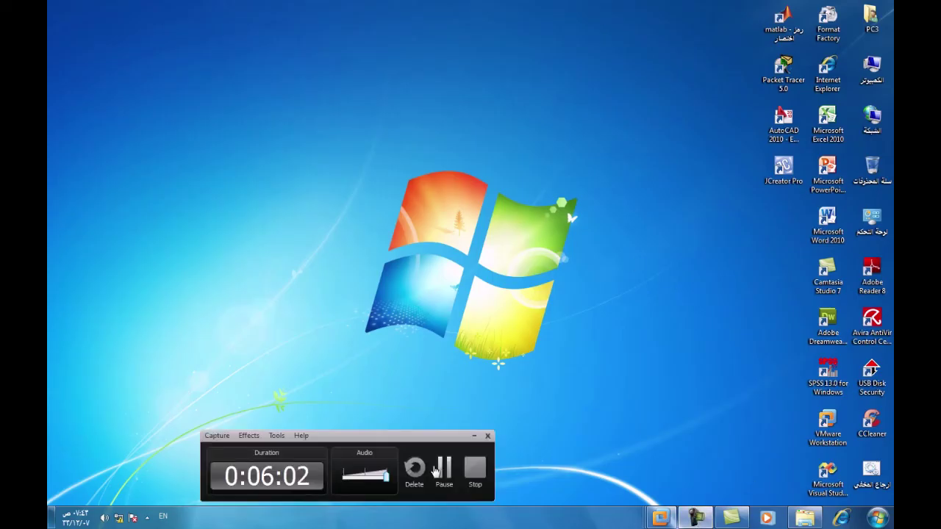
{"action": "left_click", "coordinate": [435, 471]}
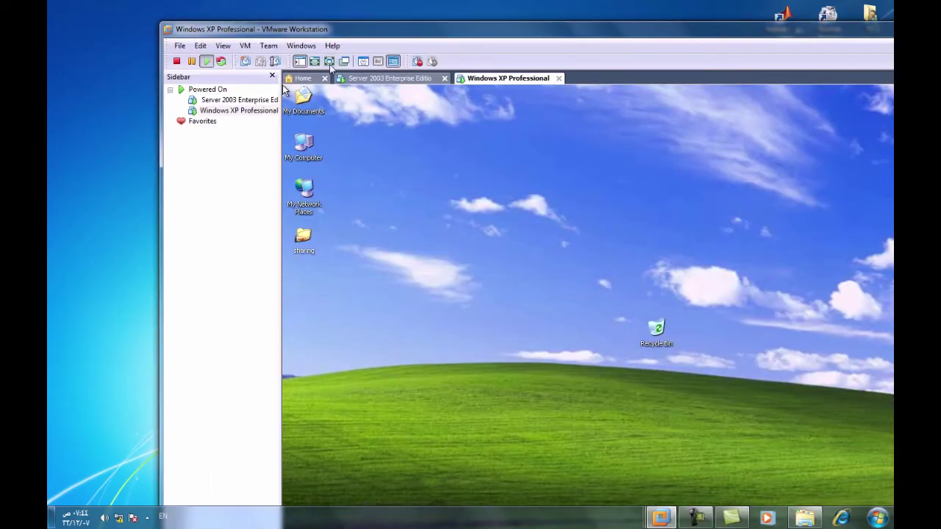
{"action": "left_click", "coordinate": [335, 62]}
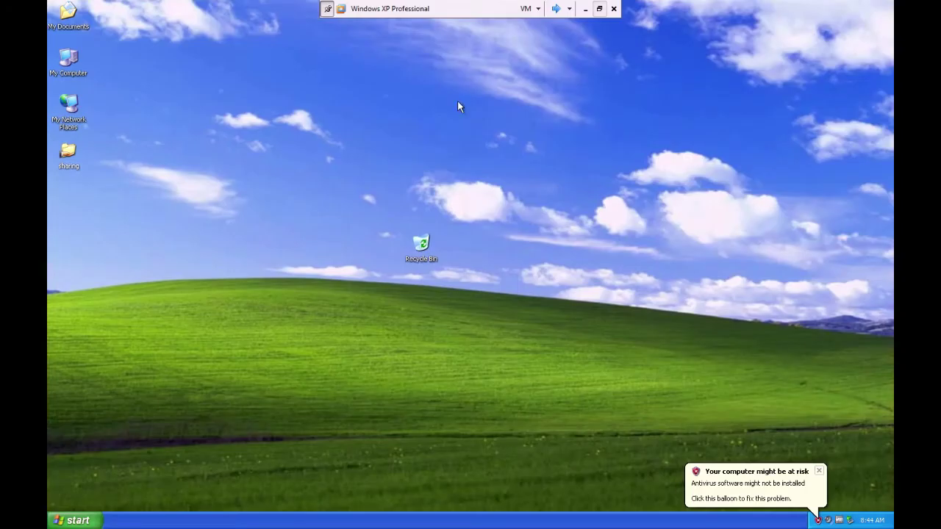
{"action": "right_click", "coordinate": [70, 105]}
Check XP's Local Area Connection details: 172.16.0.2, mask 255.255.0.0
{"action": "left_click", "coordinate": [81, 203]}
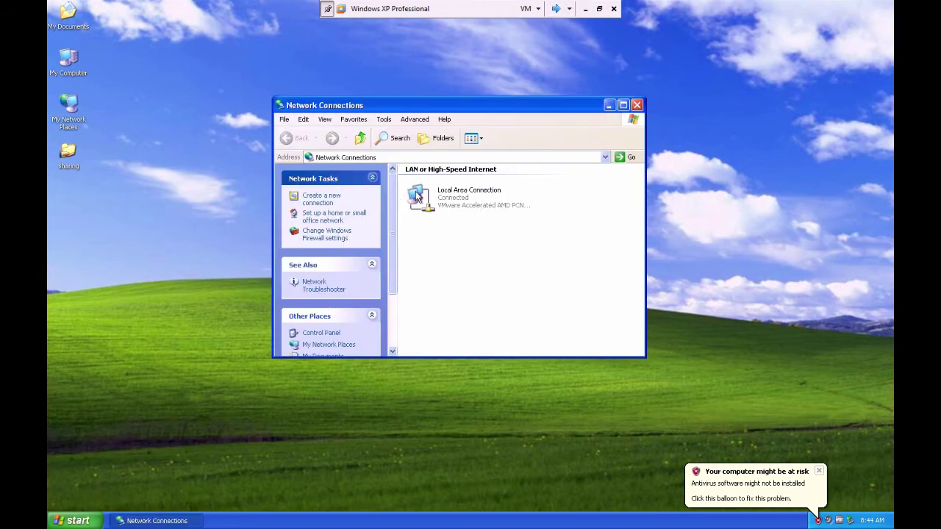
{"action": "double_click", "coordinate": [416, 193]}
{"action": "left_click", "coordinate": [413, 160]}
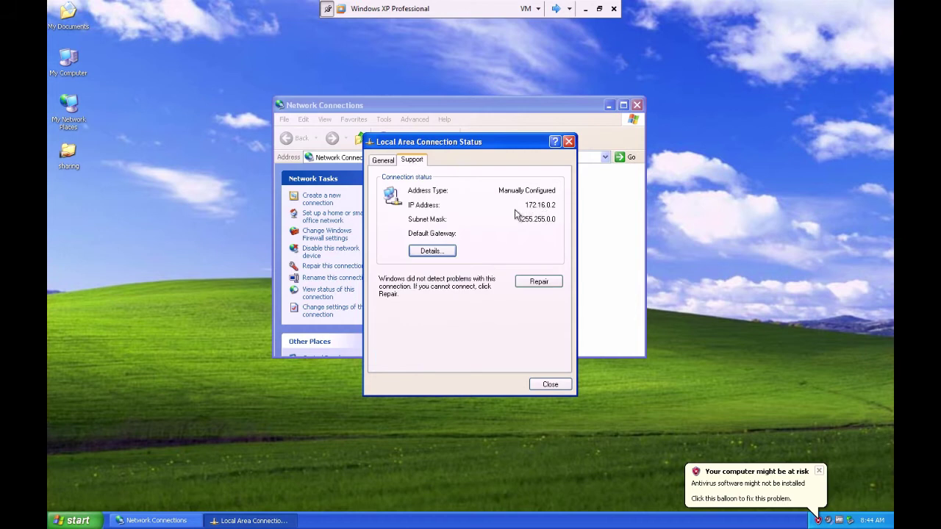
Launch a command prompt from the Run box with cmd
{"action": "left_click", "coordinate": [78, 520]}
{"action": "left_click", "coordinate": [214, 466]}
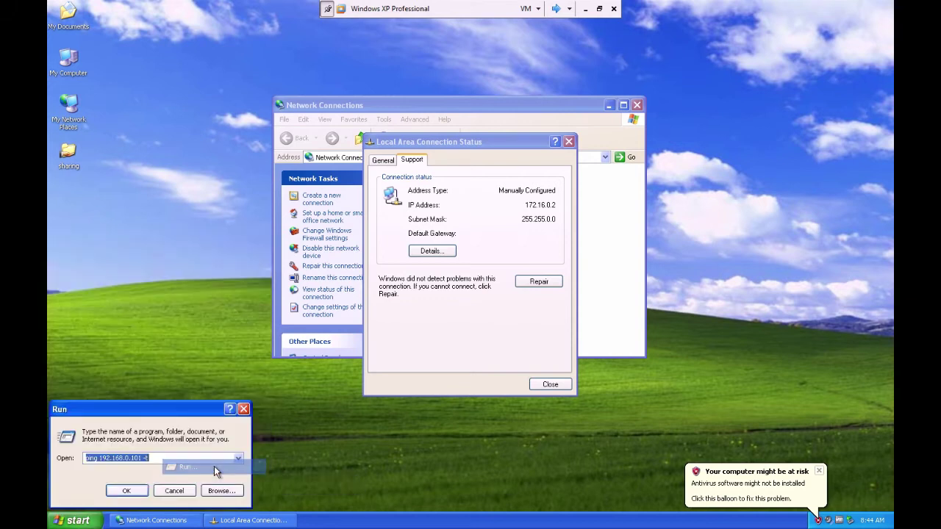
{"action": "type", "text": "cdm"}
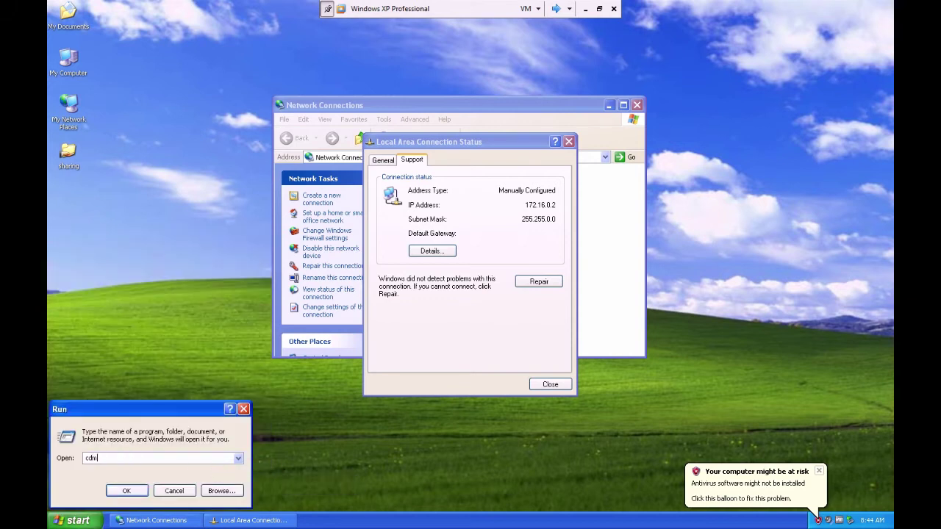
{"action": "type", "text": "d"}
{"action": "key", "text": "Return"}
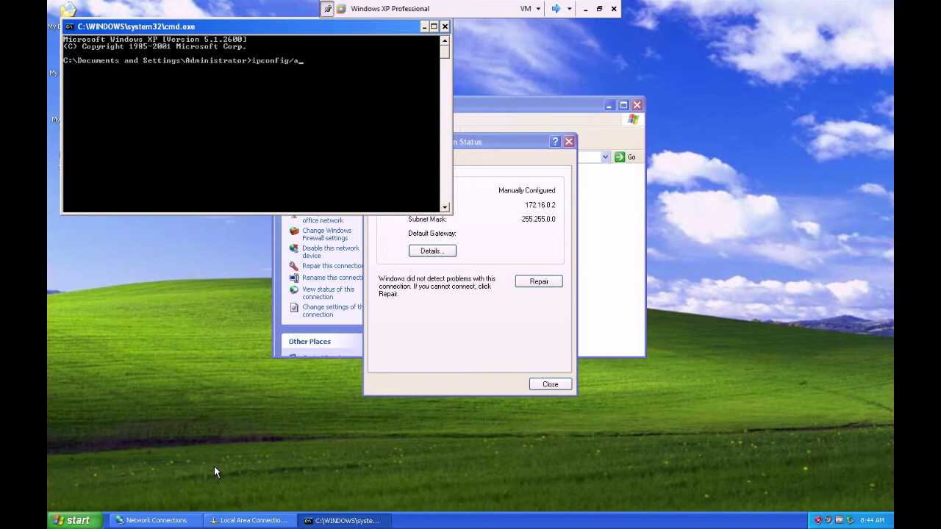
Run ipconfig to show XP's IP address, then enlarge the console window
{"action": "key", "text": "BackSpace"}
{"action": "key", "text": "BackSpace"}
{"action": "key", "text": "BackSpace"}
{"action": "key", "text": "Return"}
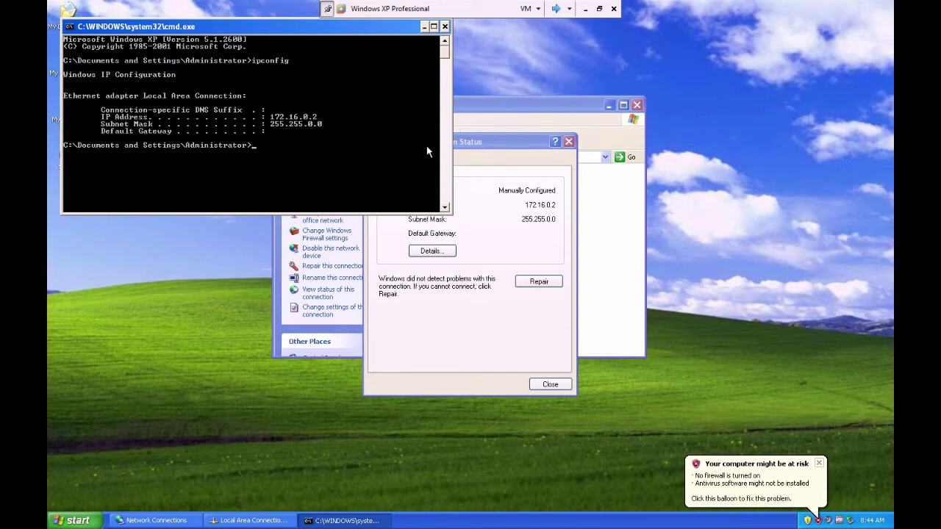
{"action": "double_click", "coordinate": [296, 28]}
Run ipconfig /all showing 172.16.0.2, 255.255.0.0, DNS 192.168.0.2, then move and minimize the console
{"action": "type", "text": "ipconf"}
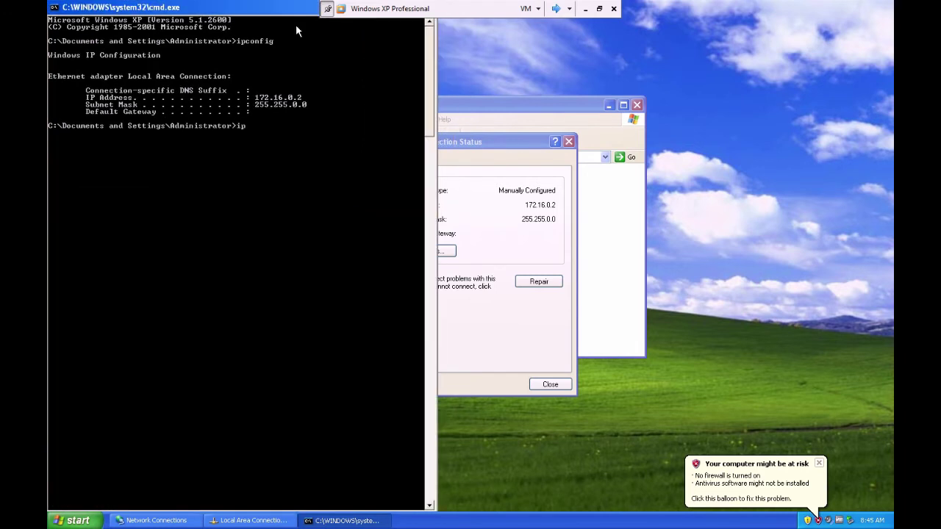
{"action": "key", "text": "BackSpace"}
{"action": "key", "text": "BackSpace"}
{"action": "type", "text": "fig/all"}
{"action": "key", "text": "Return"}
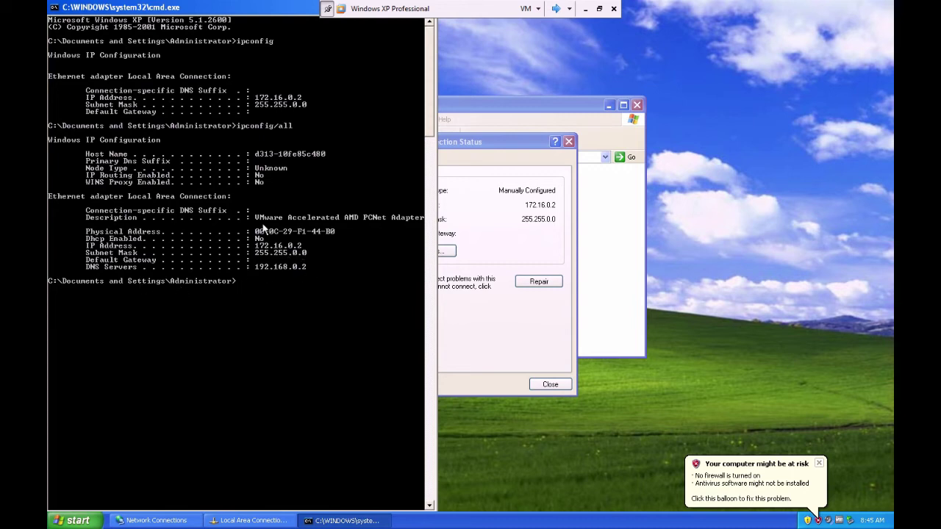
{"action": "left_click_drag", "start_coordinate": [291, 8], "coordinate": [455, 72]}
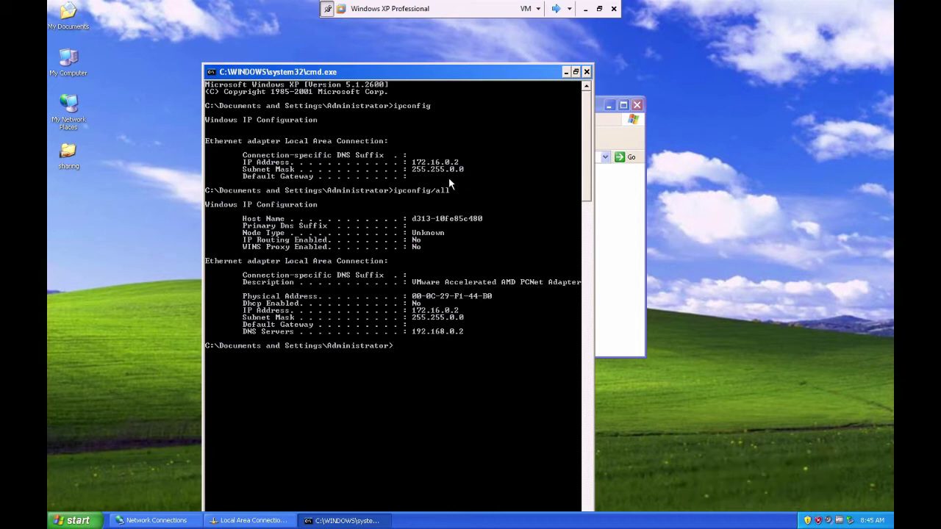
{"action": "left_click", "coordinate": [566, 72]}
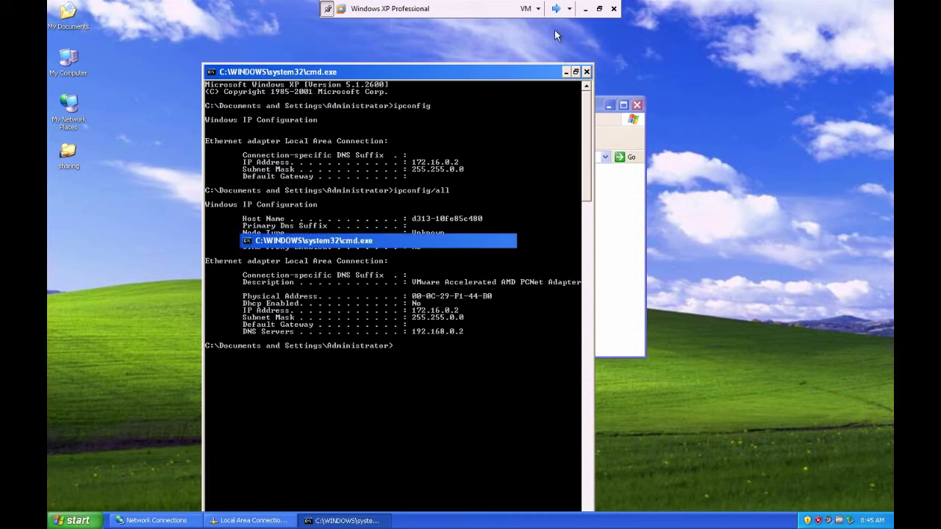
Switch to Server 2003, log back on with Ctrl+Alt+Delete, and open the Run box
{"action": "left_click", "coordinate": [557, 9]}
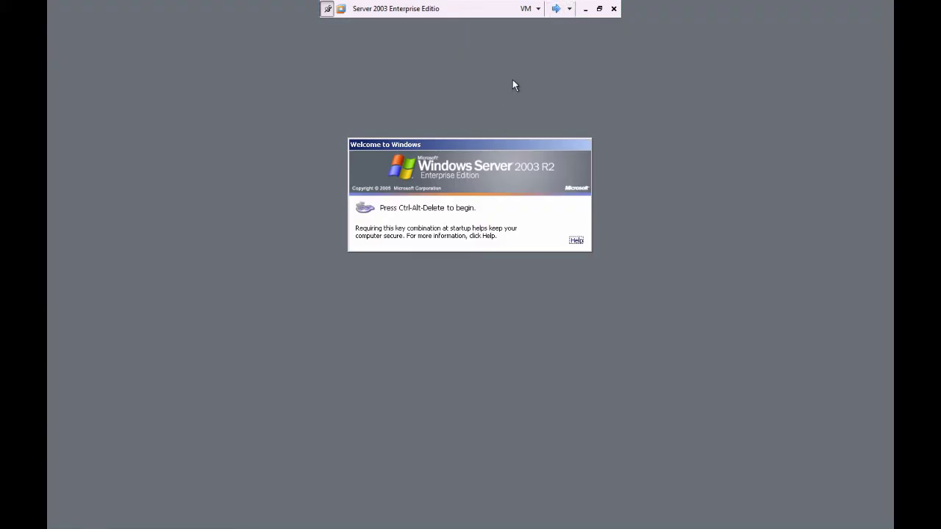
{"action": "key", "text": "ctrl+alt+Delete"}
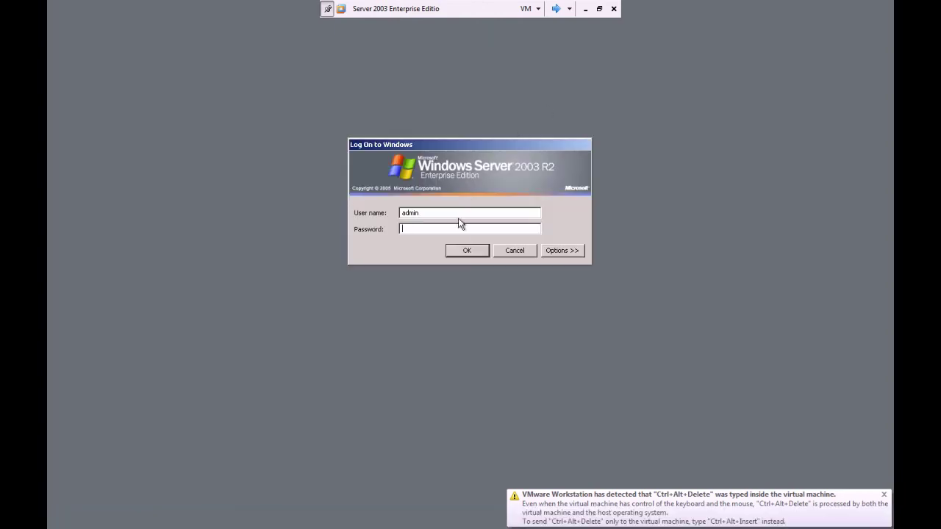
{"action": "left_click", "coordinate": [468, 251]}
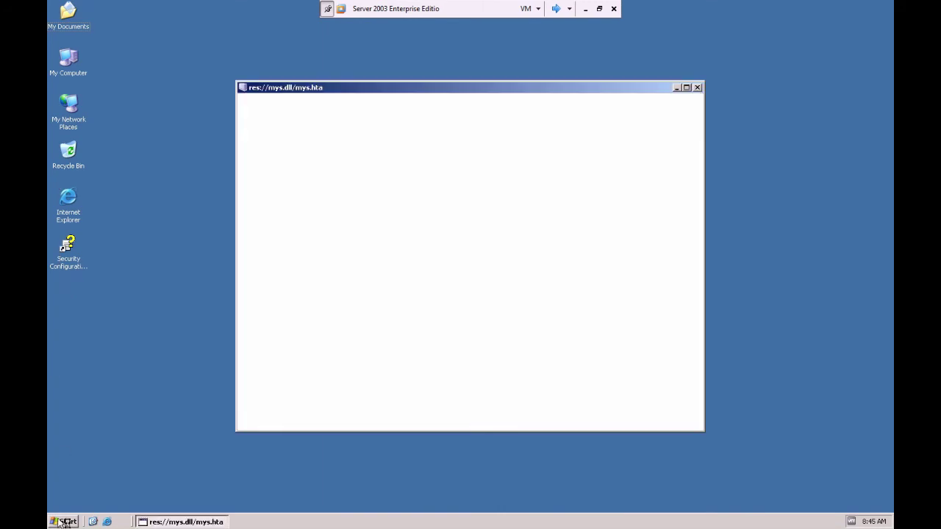
{"action": "left_click", "coordinate": [211, 381]}
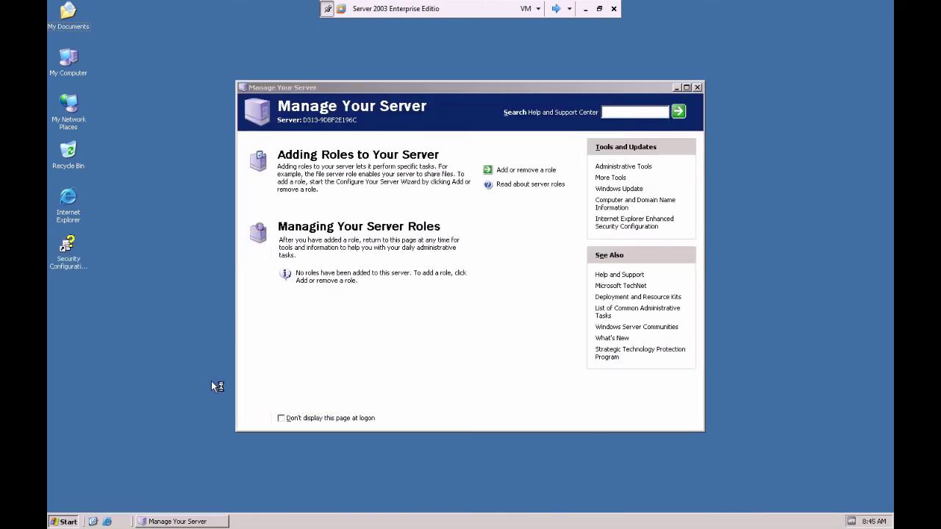
Run ipconfig in cmd showing 172.16.0.1, mask 255.255.0.0, then open the tray connection status
{"action": "type", "text": "cmd"}
{"action": "key", "text": "Return"}
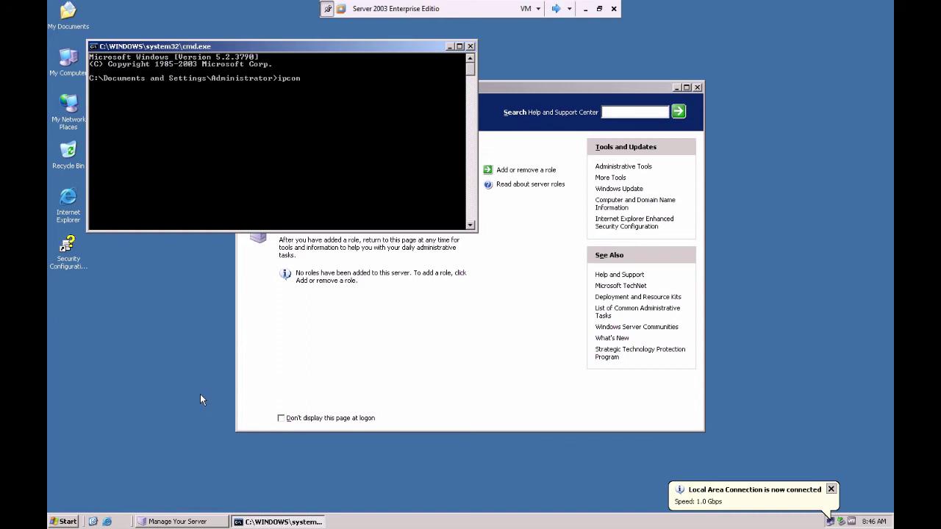
{"action": "type", "text": "ipconfig\\"}
{"action": "key", "text": "Return"}
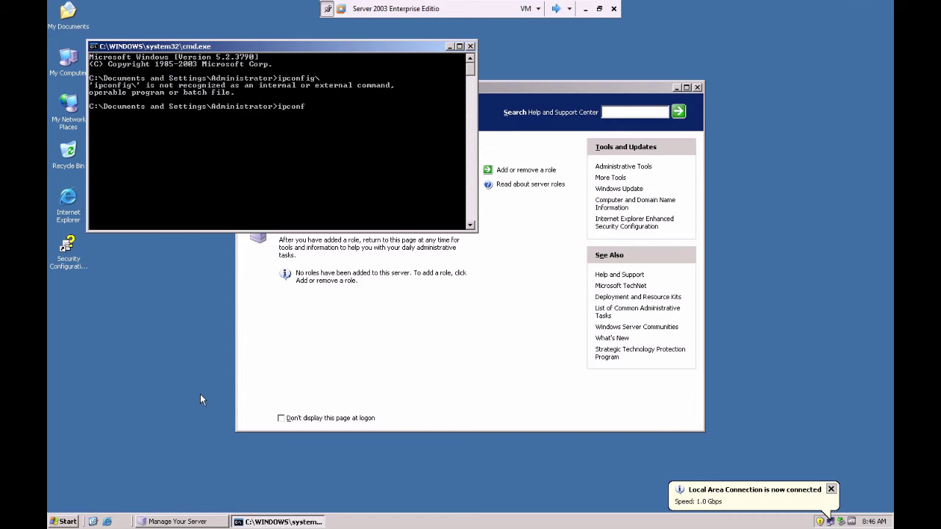
{"action": "key", "text": "Return"}
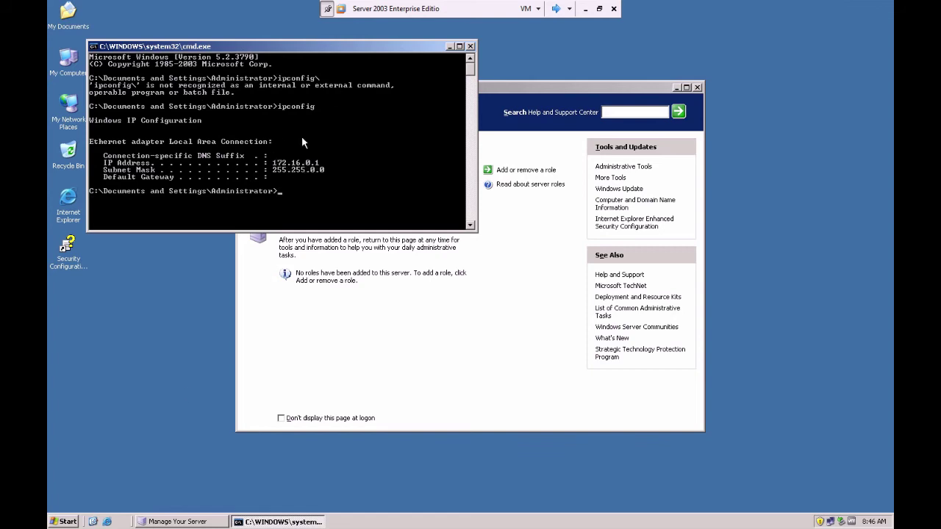
{"action": "left_click_drag", "start_coordinate": [316, 47], "coordinate": [632, 74]}
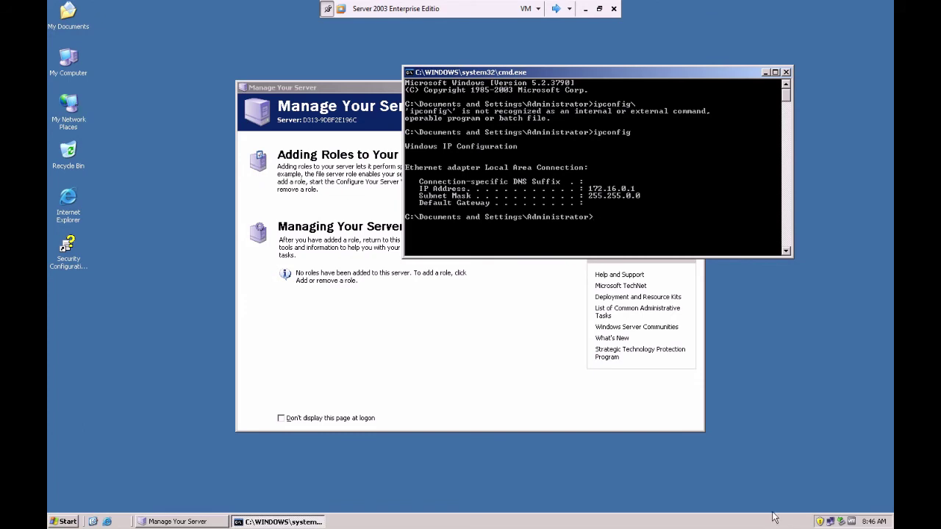
{"action": "double_click", "coordinate": [830, 522]}
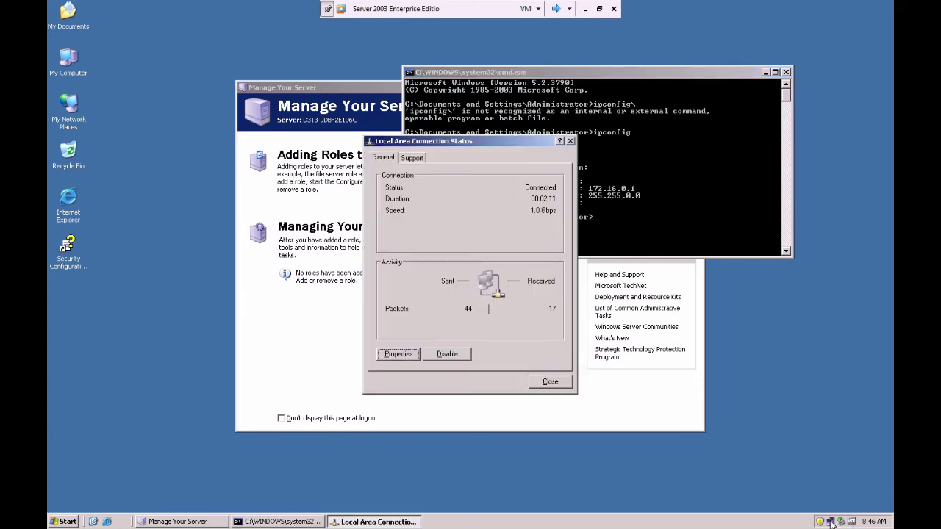
Confirm the server's manually configured 172.16.0.1 on the Support tab, then minimize the VM
{"action": "left_click", "coordinate": [413, 158]}
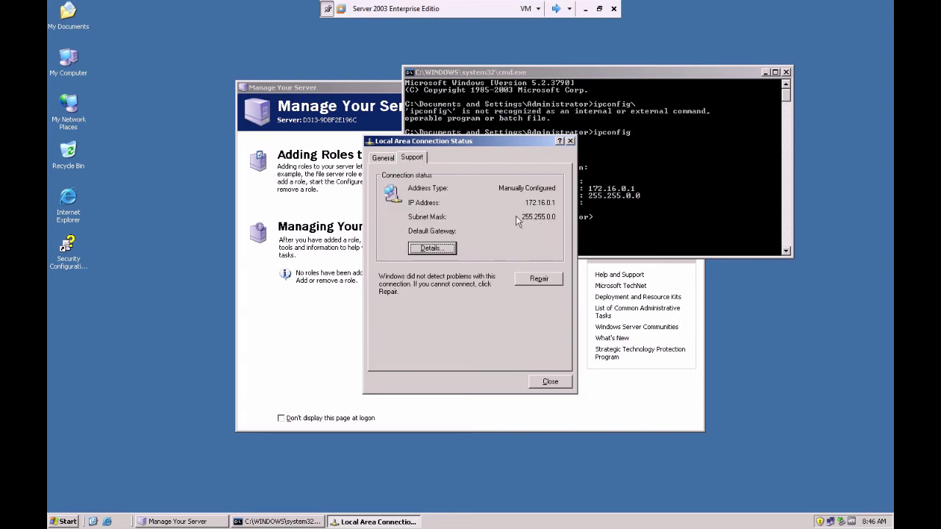
{"action": "left_click", "coordinate": [386, 158]}
{"action": "left_click", "coordinate": [584, 9]}
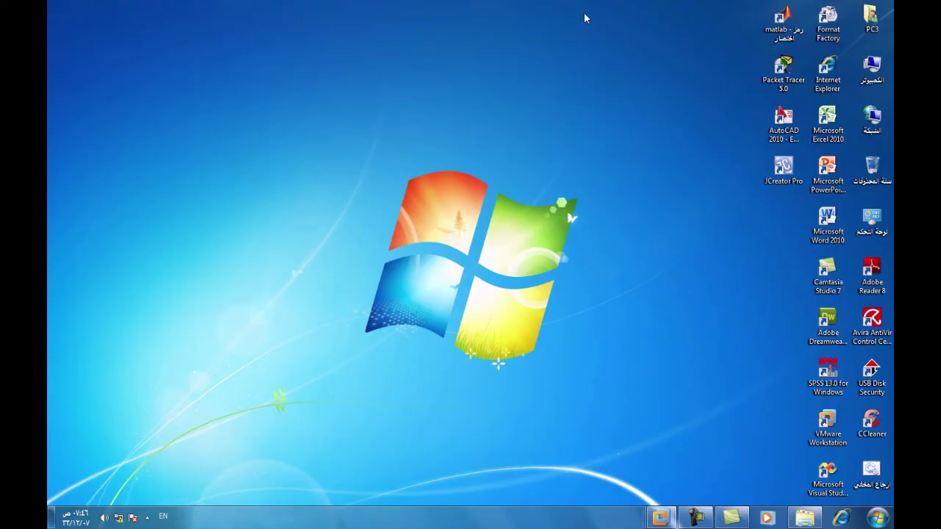
Bring up the Windows XP Professional VM from the VMware taskbar preview
{"action": "left_click", "coordinate": [694, 518]}
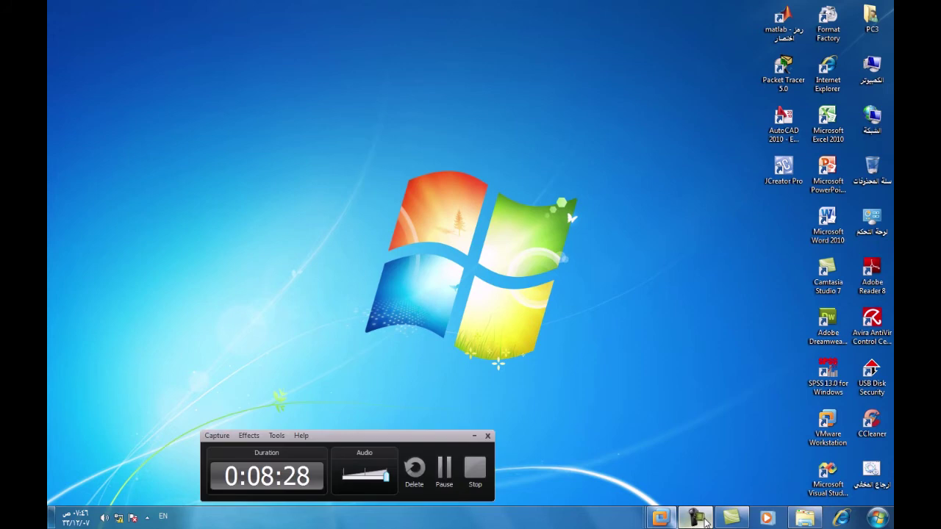
{"action": "left_click", "coordinate": [438, 463]}
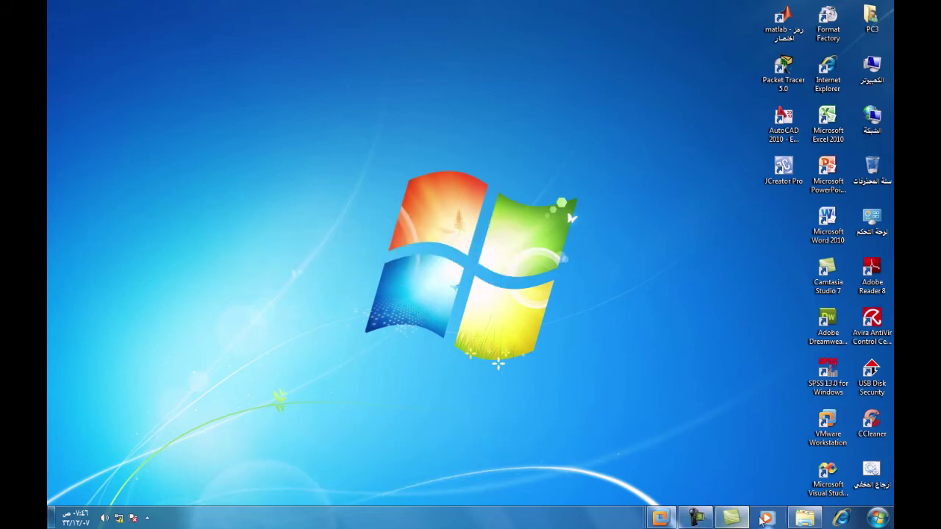
{"action": "mouse_move", "coordinate": [660, 520]}
{"action": "left_click", "coordinate": [560, 449]}
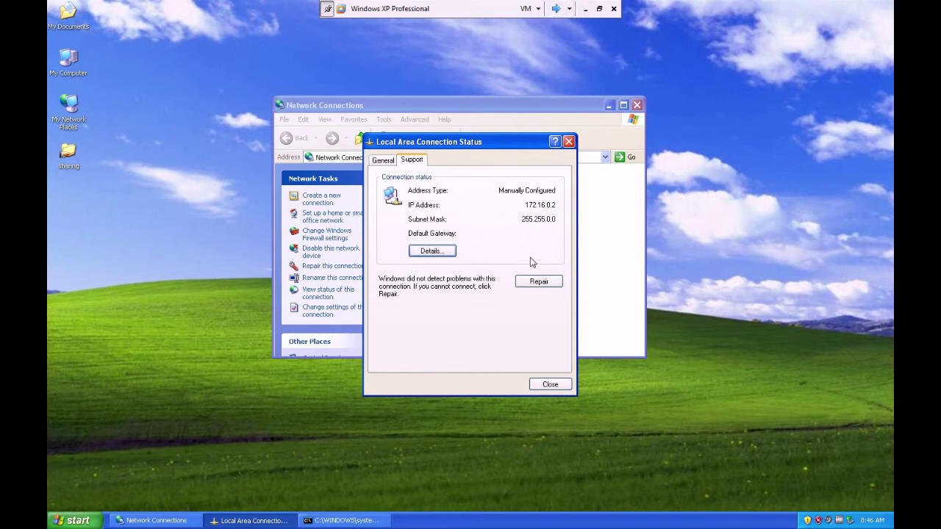
Enable 'Show icon in notification area when connected' on XP's connection, leaving TCP/IP unchanged
{"action": "left_click", "coordinate": [385, 161]}
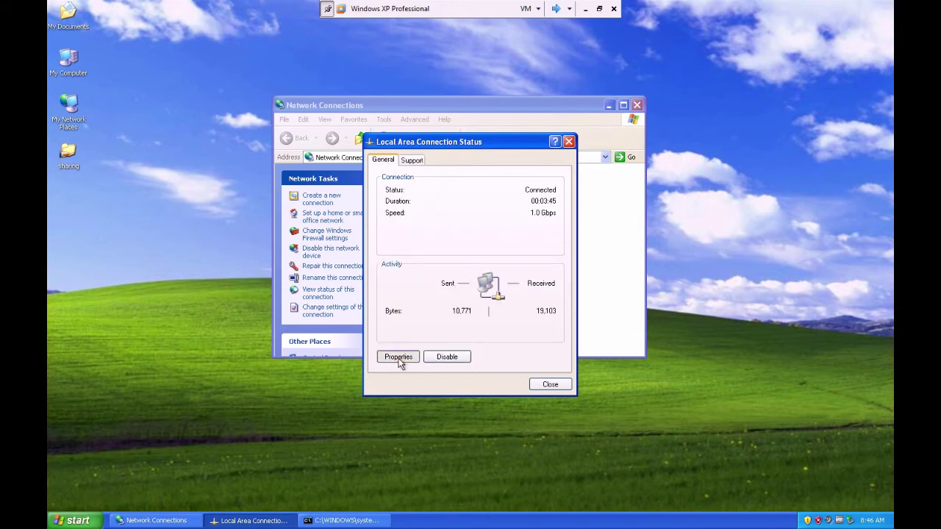
{"action": "left_click", "coordinate": [399, 359]}
{"action": "double_click", "coordinate": [176, 175]}
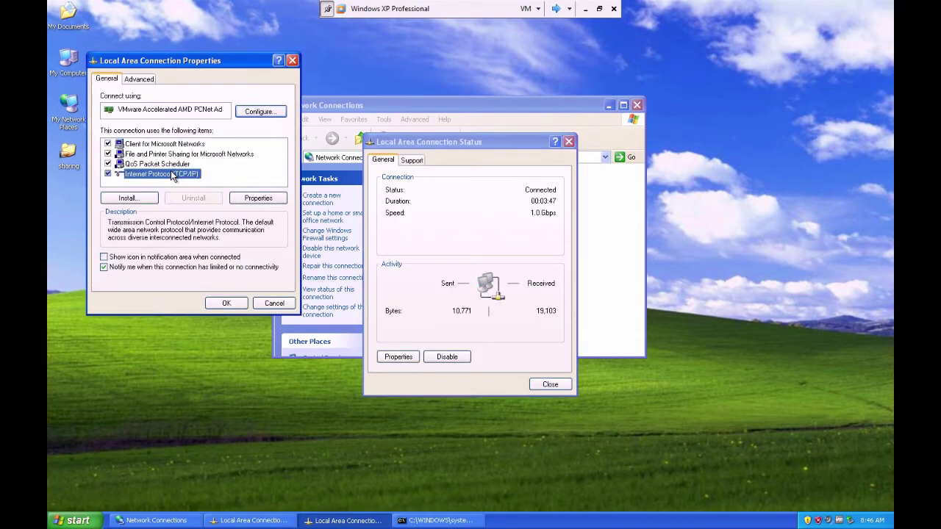
{"action": "left_click", "coordinate": [296, 206]}
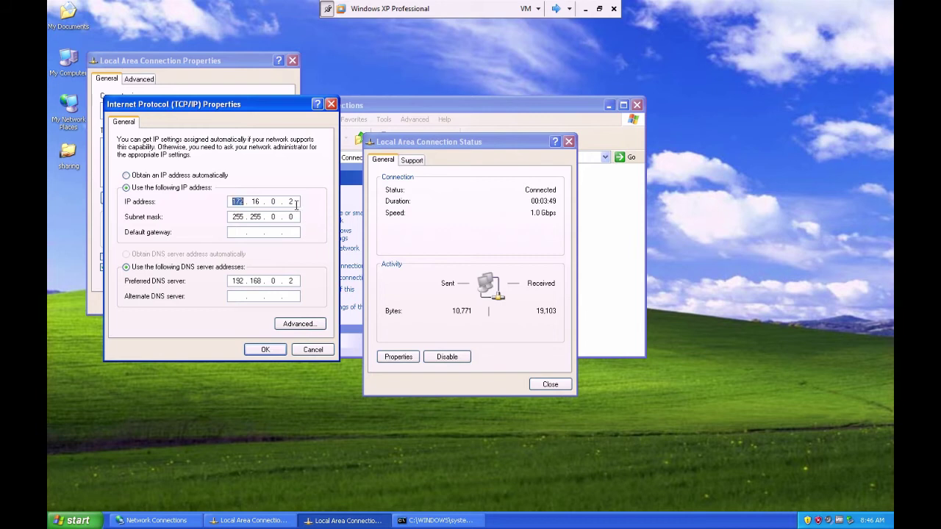
{"action": "left_click", "coordinate": [265, 350]}
{"action": "left_click", "coordinate": [105, 257]}
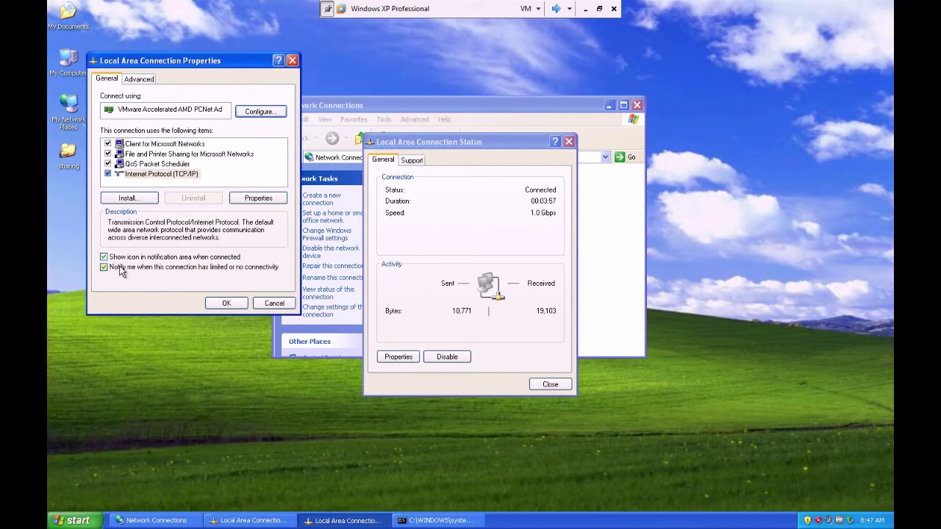
{"action": "left_click", "coordinate": [231, 303]}
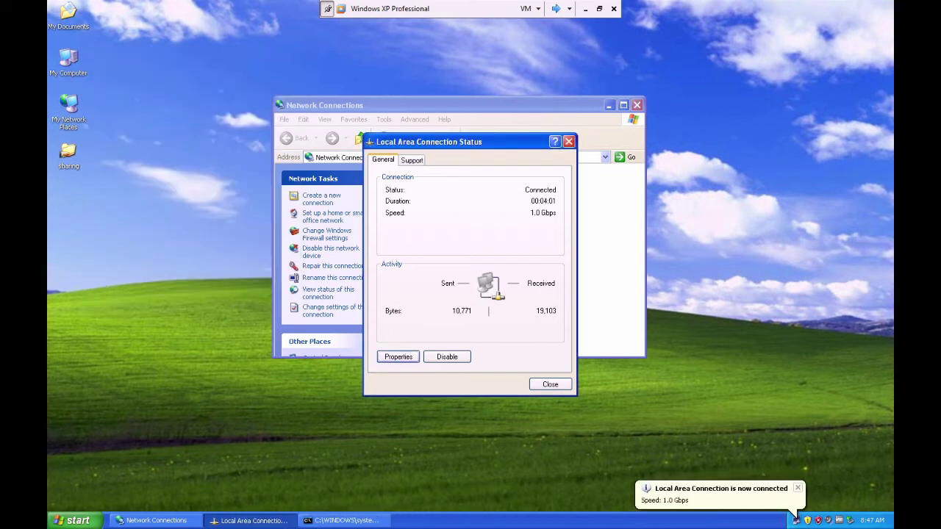
Recheck the connection status and TCP/IP settings for 172.16.0.2, then launch a Command Prompt
{"action": "left_click", "coordinate": [796, 520]}
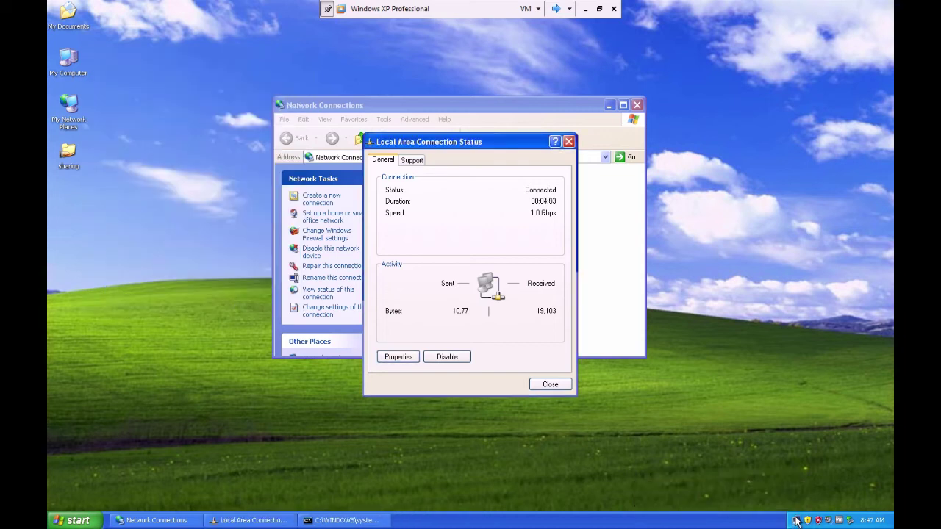
{"action": "left_click", "coordinate": [550, 384]}
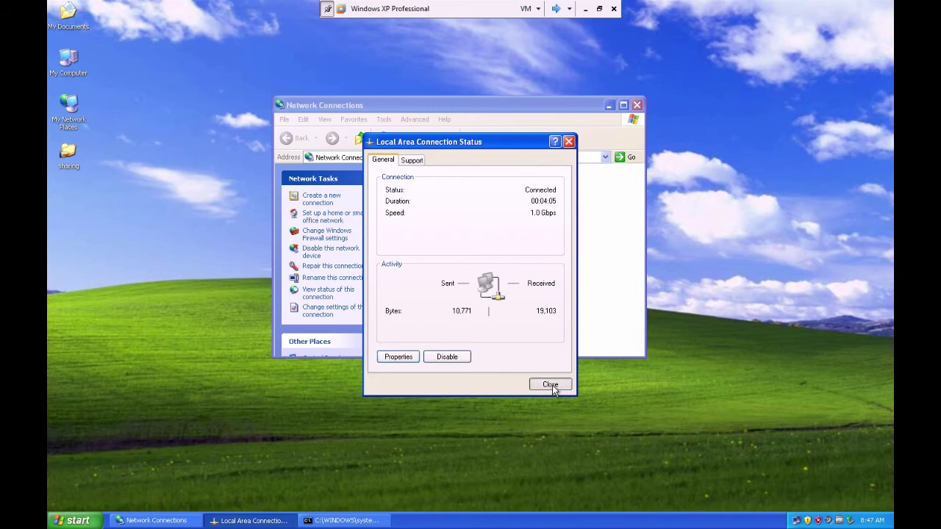
{"action": "left_click", "coordinate": [797, 522]}
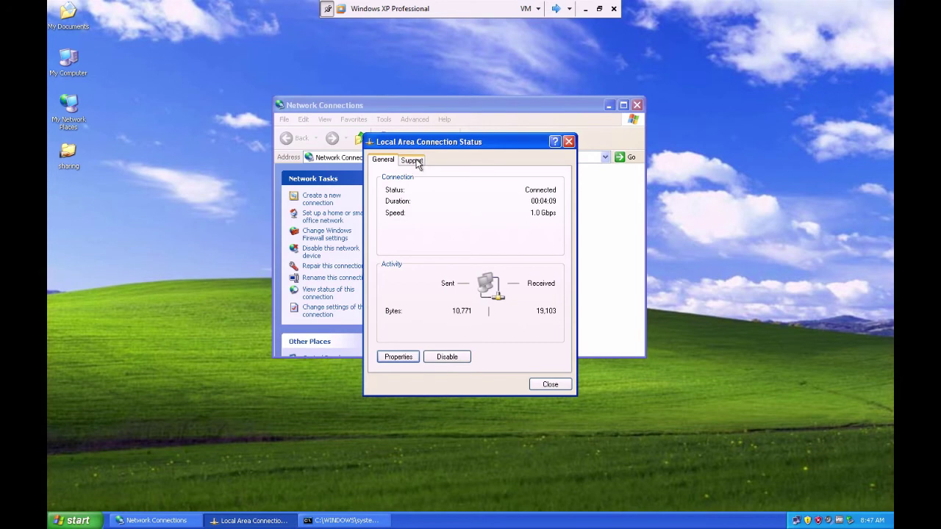
{"action": "left_click", "coordinate": [411, 160]}
{"action": "left_click", "coordinate": [393, 161]}
{"action": "left_click", "coordinate": [401, 357]}
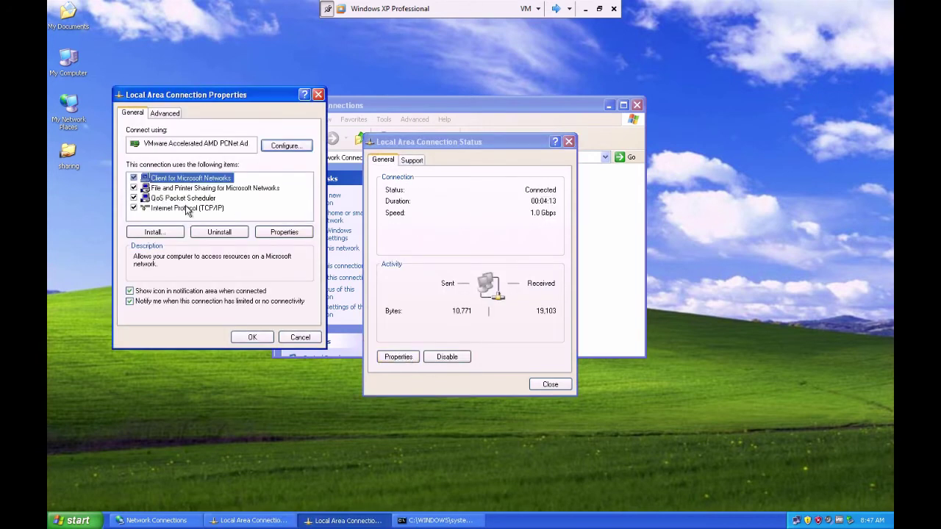
{"action": "double_click", "coordinate": [189, 209]}
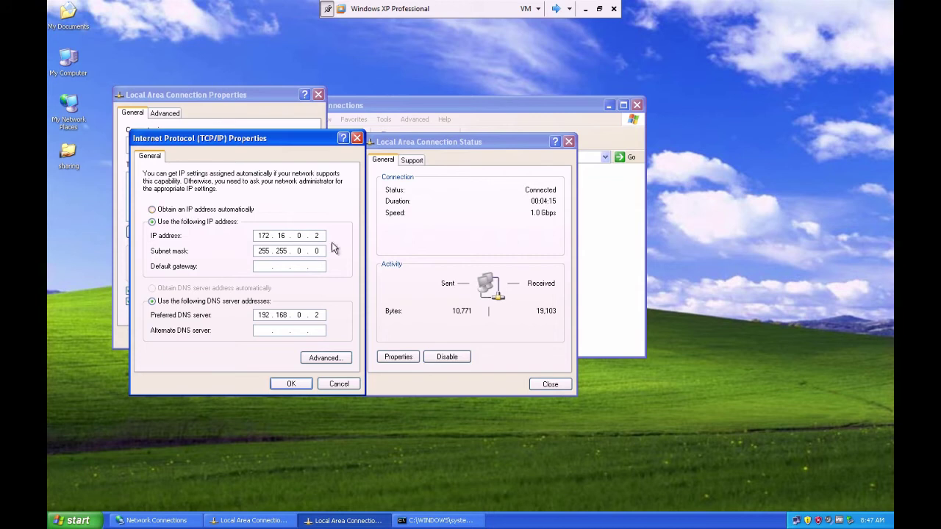
{"action": "left_click", "coordinate": [78, 519]}
{"action": "left_click", "coordinate": [116, 457]}
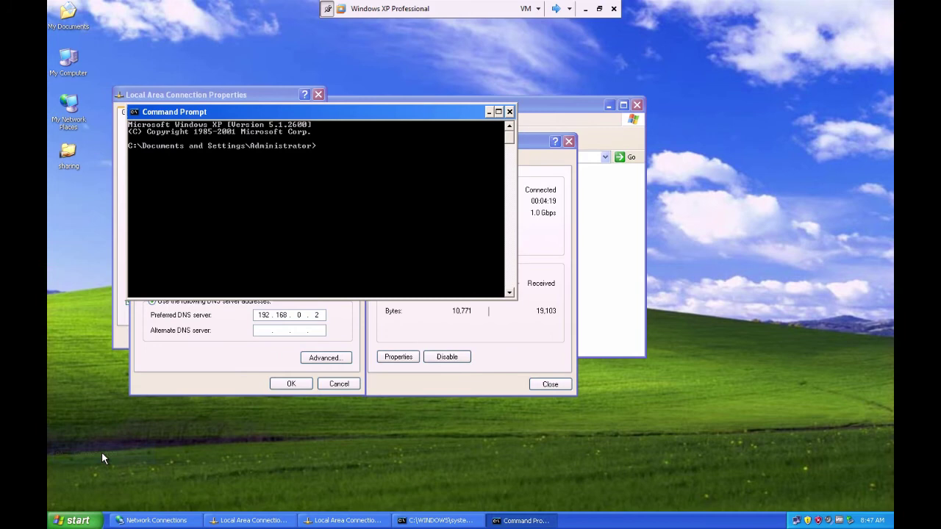
Ping 172.16.0.1 from XP, getting all 4 replies, then switch to the Server 2003 VM
{"action": "left_click", "coordinate": [556, 9]}
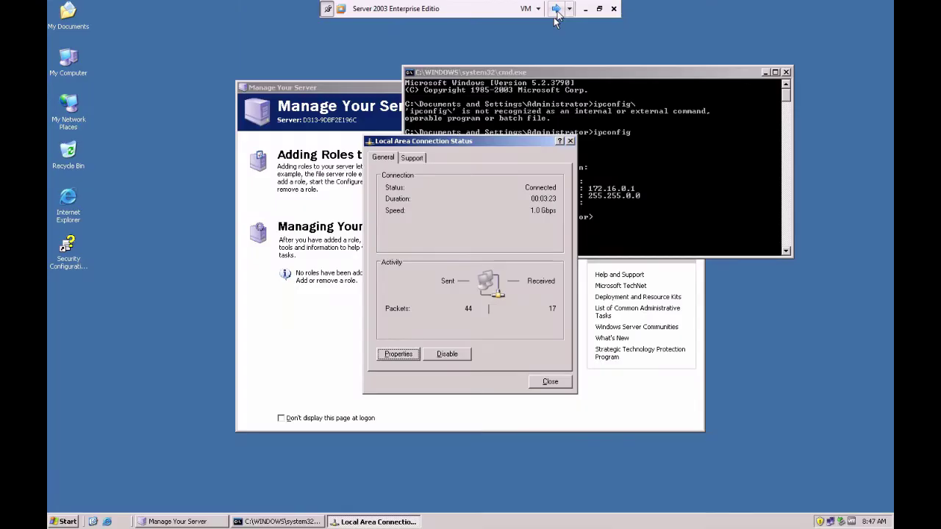
{"action": "left_click", "coordinate": [556, 9]}
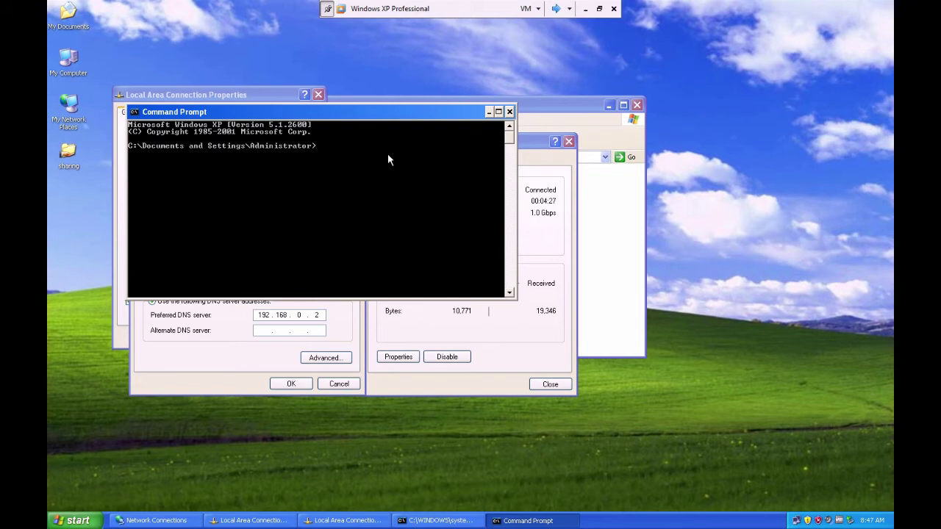
{"action": "type", "text": "ping 172.16.0.1"}
{"action": "key", "text": "Return"}
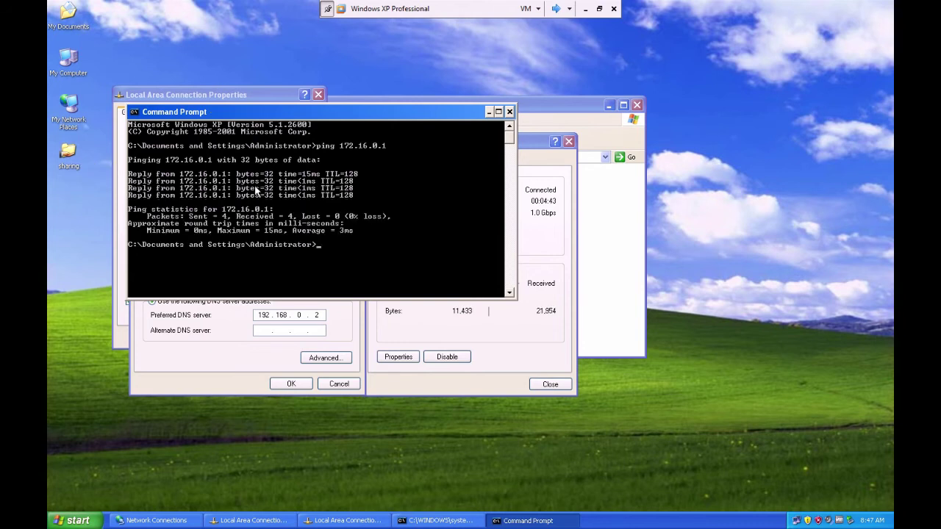
{"action": "left_click", "coordinate": [555, 10]}
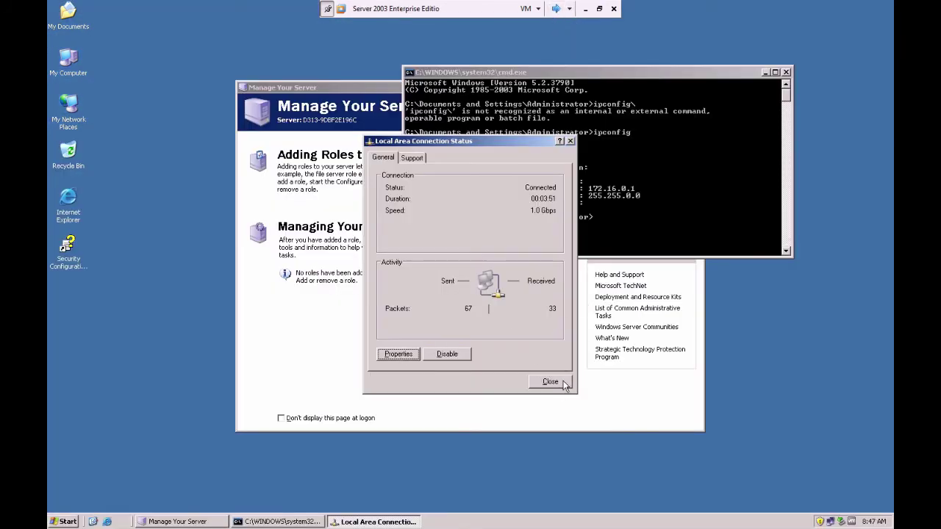
Ping 172.16.0.2 from the Server 2003 command prompt: 4 sent, 4 received, 0% loss
{"action": "left_click", "coordinate": [549, 382]}
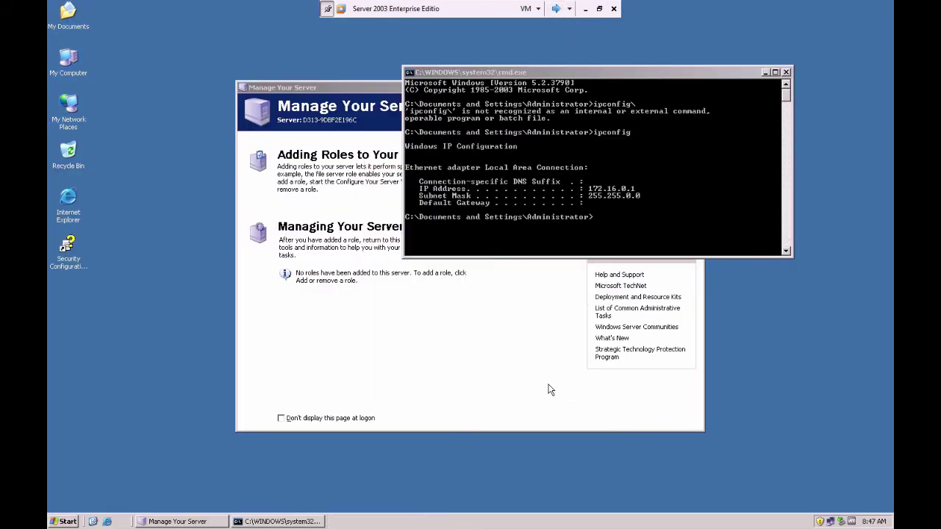
{"action": "left_click", "coordinate": [604, 224]}
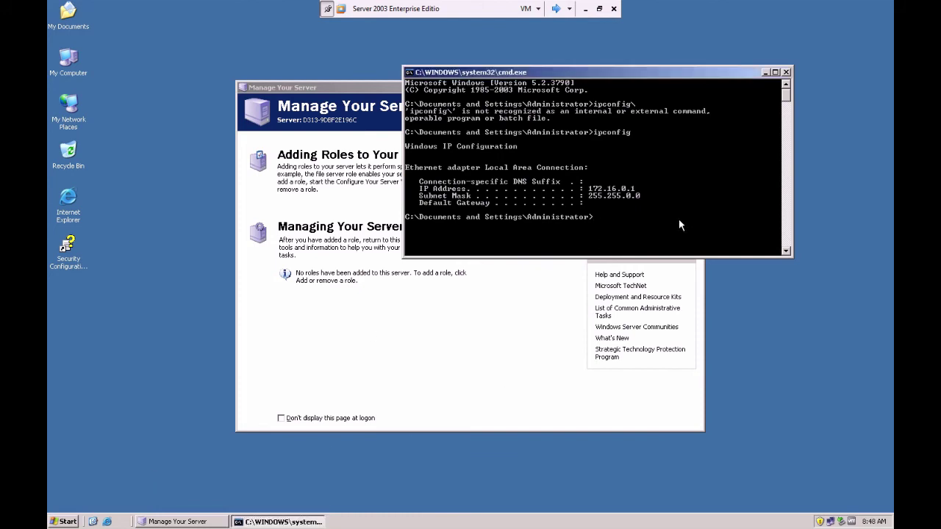
{"action": "type", "text": "ping 172.16.0.2"}
{"action": "key", "text": "Return"}
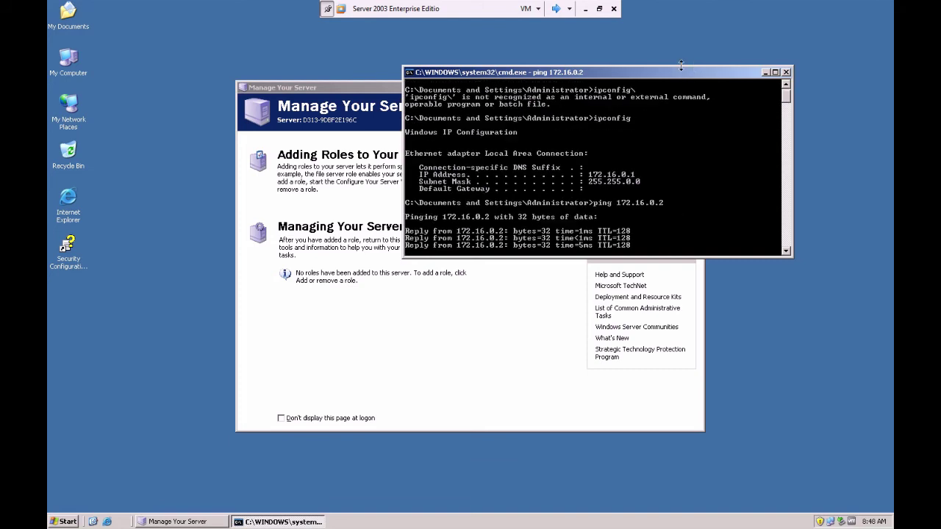
{"action": "left_click_drag", "start_coordinate": [675, 75], "coordinate": [636, 71]}
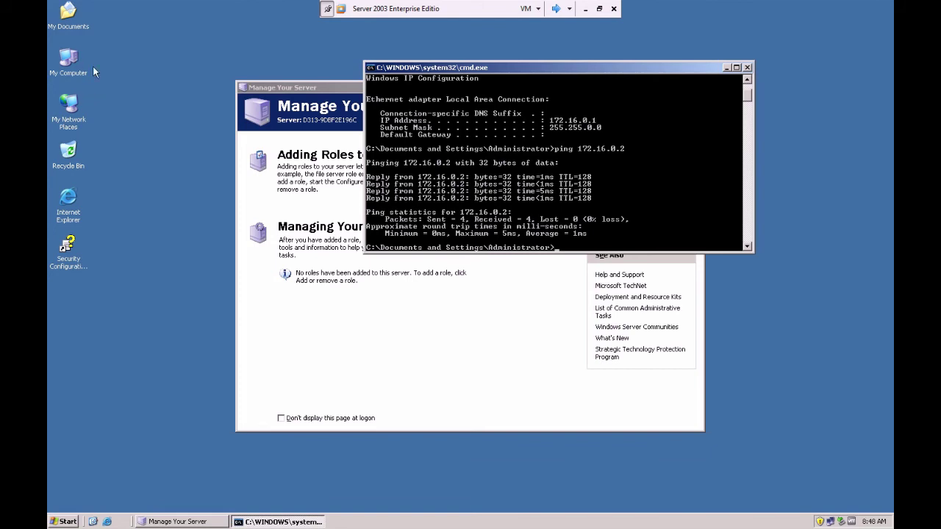
Create a New Folder on the Server 2003 desktop
{"action": "right_click", "coordinate": [164, 82]}
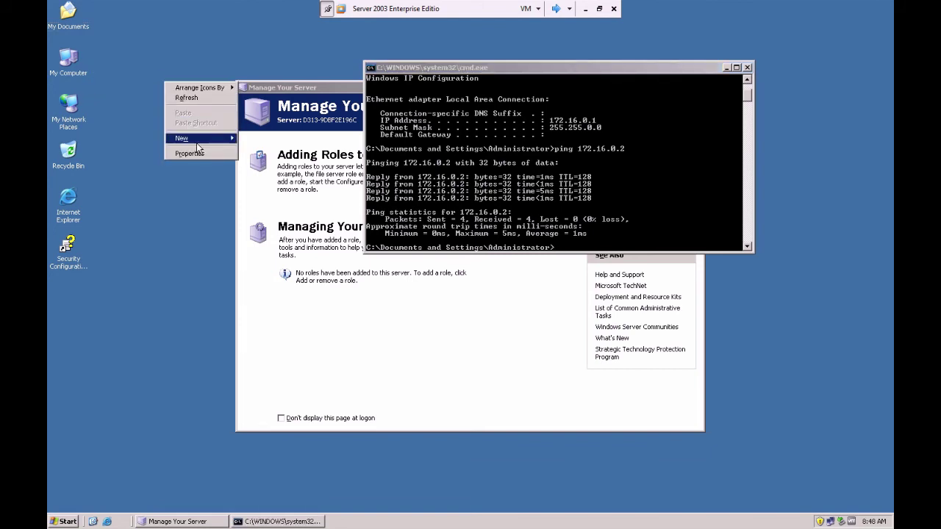
{"action": "mouse_move", "coordinate": [206, 141]}
{"action": "left_click", "coordinate": [254, 138]}
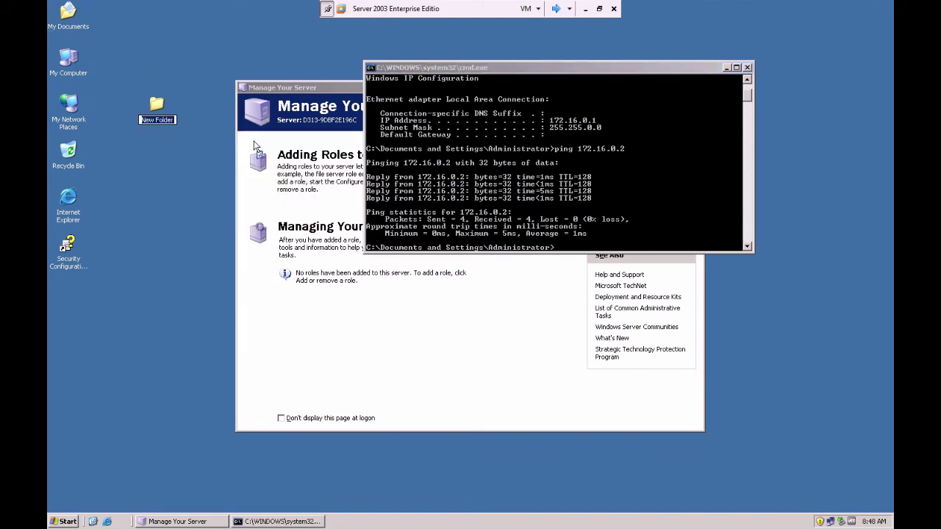
Share New Folder on the network under its own name, then switch to the XP machine
{"action": "right_click", "coordinate": [155, 105]}
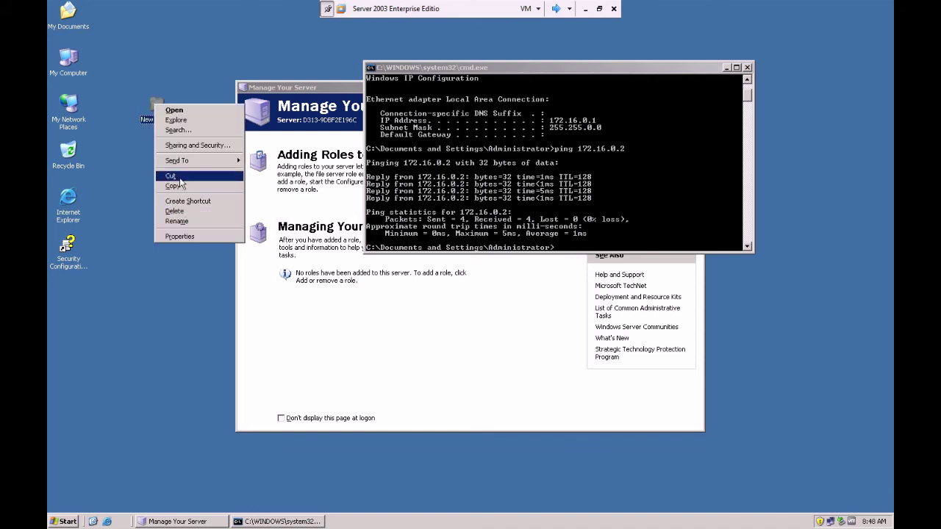
{"action": "left_click", "coordinate": [182, 146]}
{"action": "left_click", "coordinate": [162, 171]}
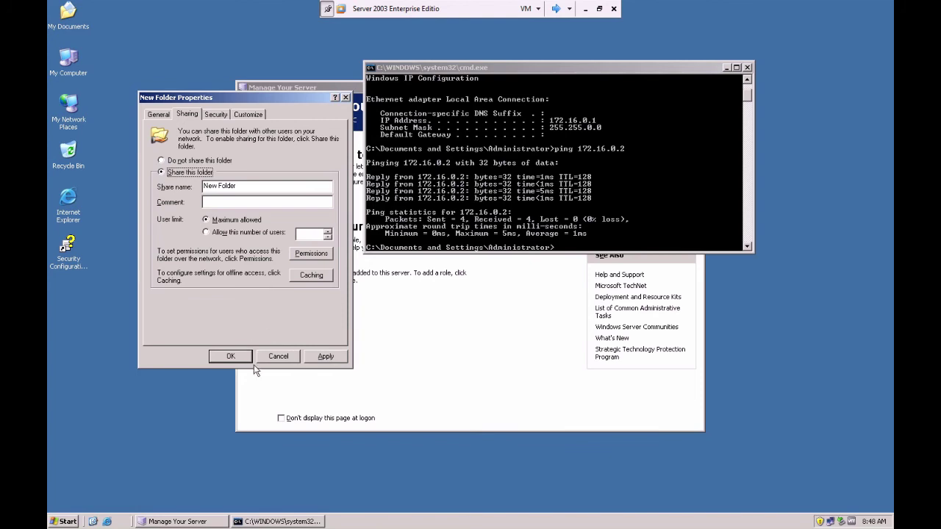
{"action": "left_click", "coordinate": [324, 356]}
{"action": "left_click", "coordinate": [230, 355]}
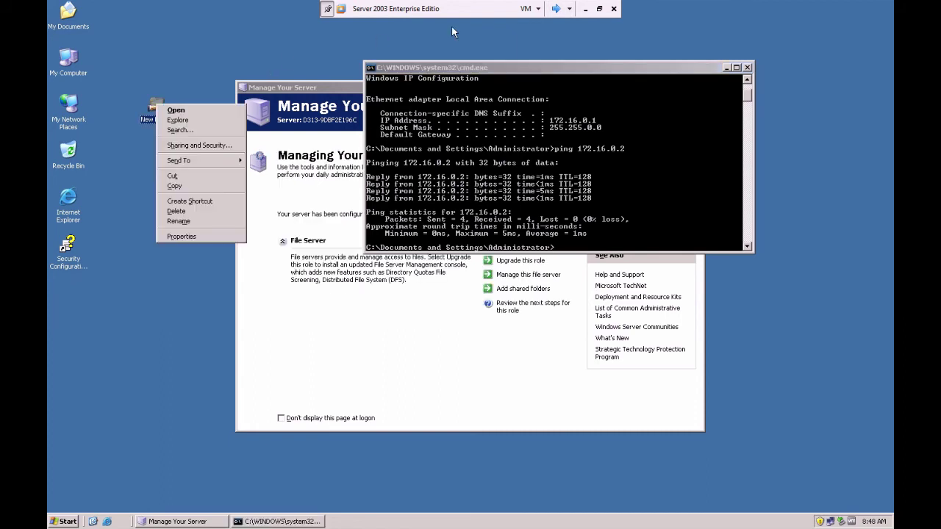
{"action": "left_click", "coordinate": [555, 8]}
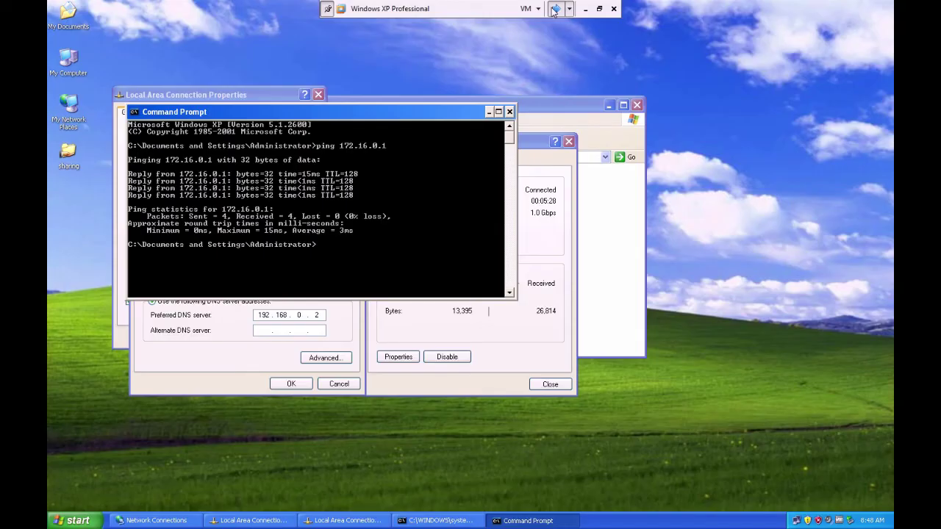
Create a new folder named xp on the Windows XP desktop
{"action": "right_click", "coordinate": [761, 108]}
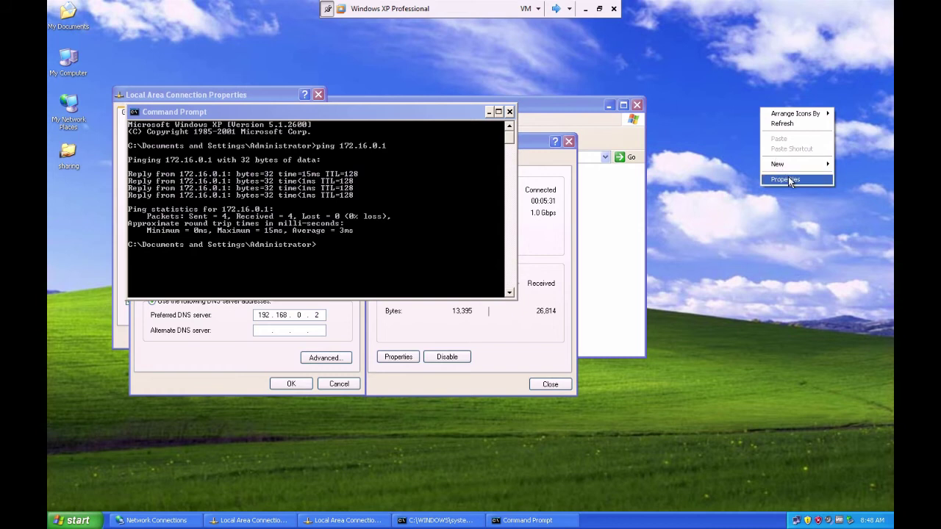
{"action": "mouse_move", "coordinate": [787, 167]}
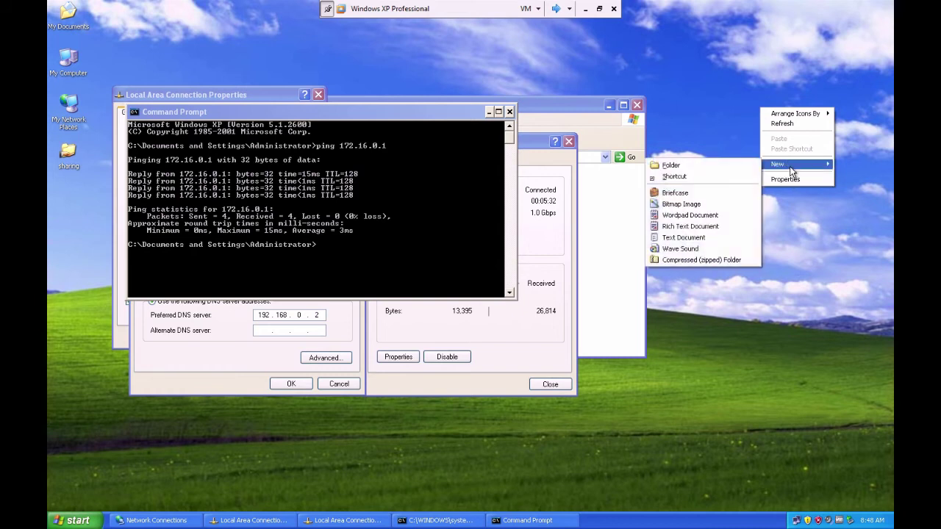
{"action": "left_click", "coordinate": [718, 166]}
{"action": "type", "text": "xp"}
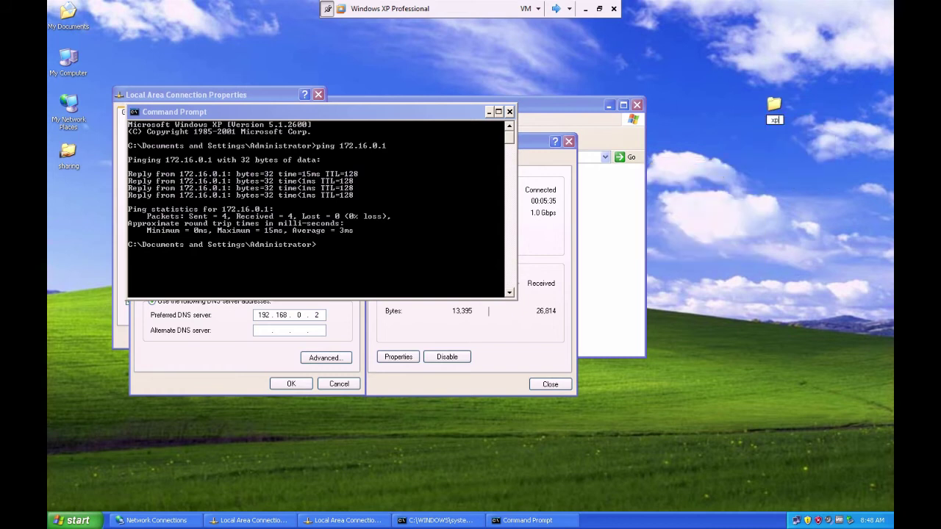
{"action": "key", "text": "Return"}
Share the xp folder on the network as 'xp'
{"action": "right_click", "coordinate": [778, 102]}
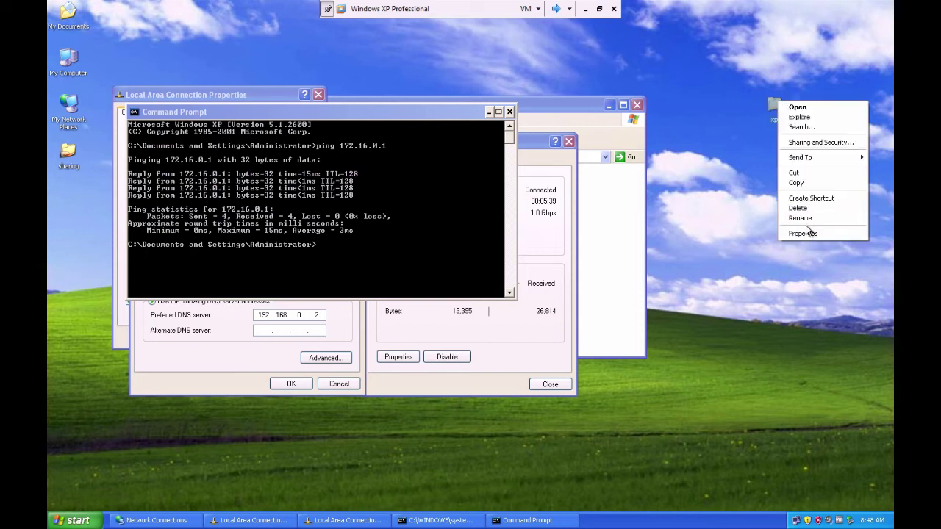
{"action": "left_click", "coordinate": [813, 143]}
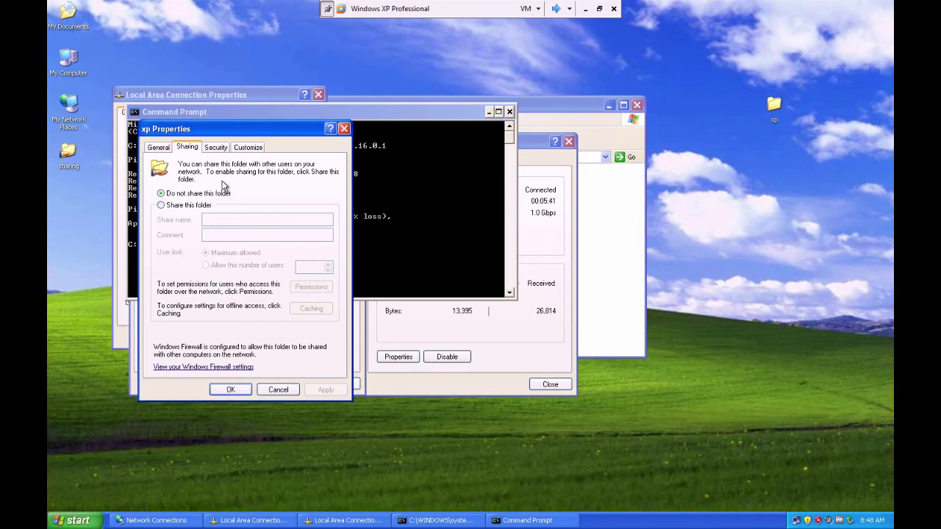
{"action": "left_click", "coordinate": [171, 206]}
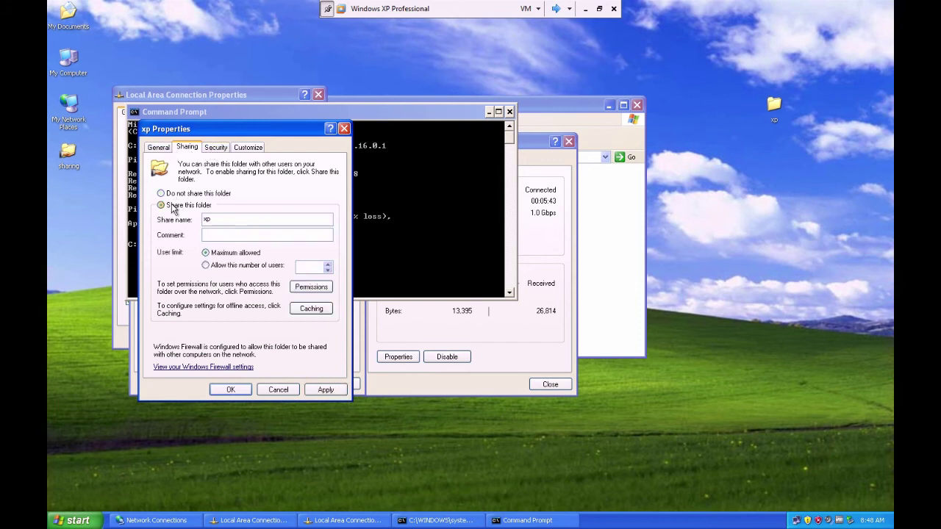
{"action": "left_click", "coordinate": [325, 389]}
{"action": "left_click", "coordinate": [233, 392]}
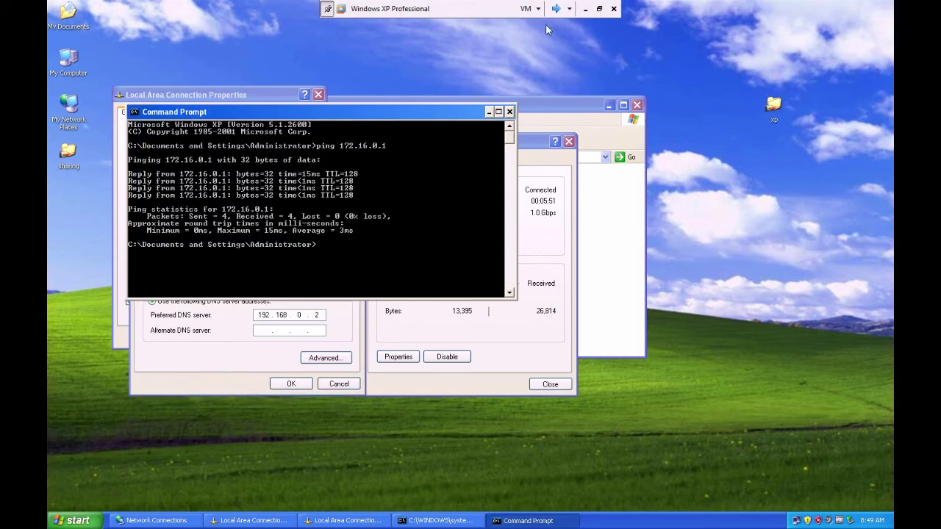
From Server 2003, open \\172.16.0.2 to list XP's 'sharing' and 'xp' shares, then return to XP
{"action": "left_click", "coordinate": [557, 8]}
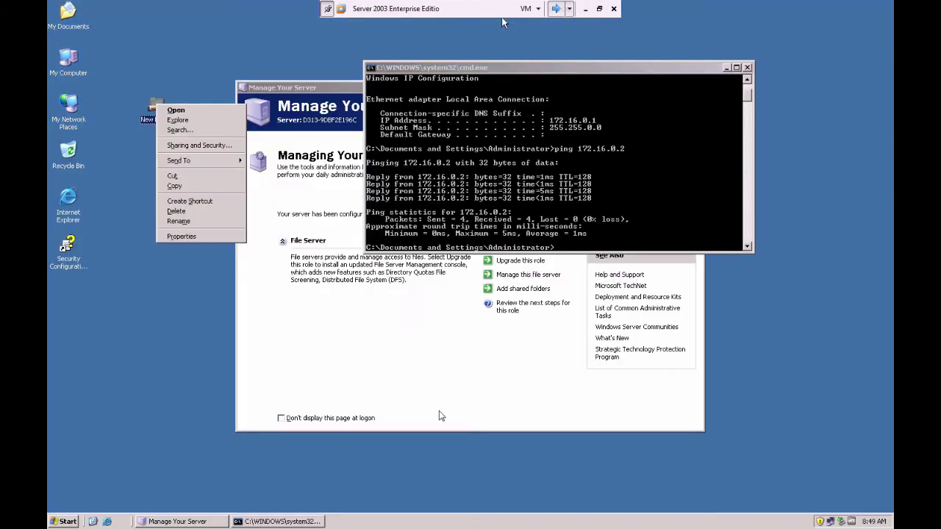
{"action": "left_click", "coordinate": [64, 524]}
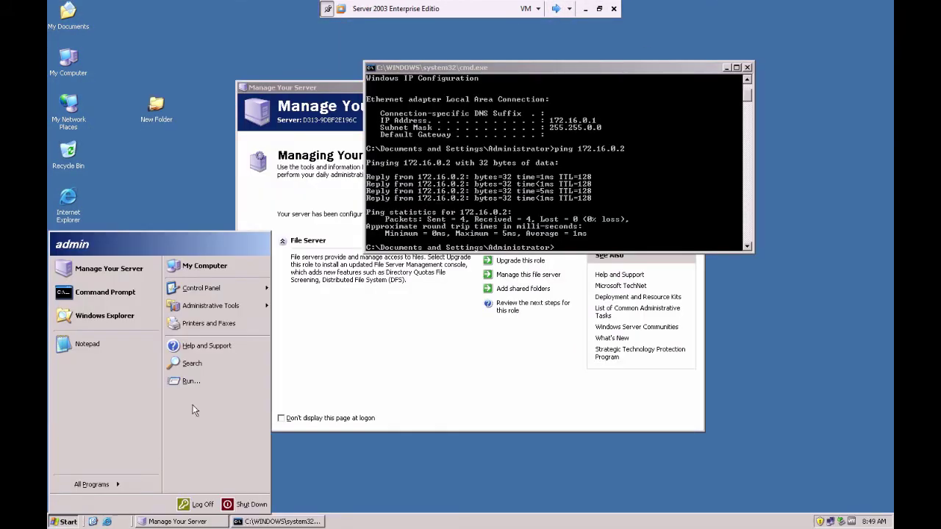
{"action": "left_click", "coordinate": [191, 381]}
{"action": "type", "text": "\\\\"}
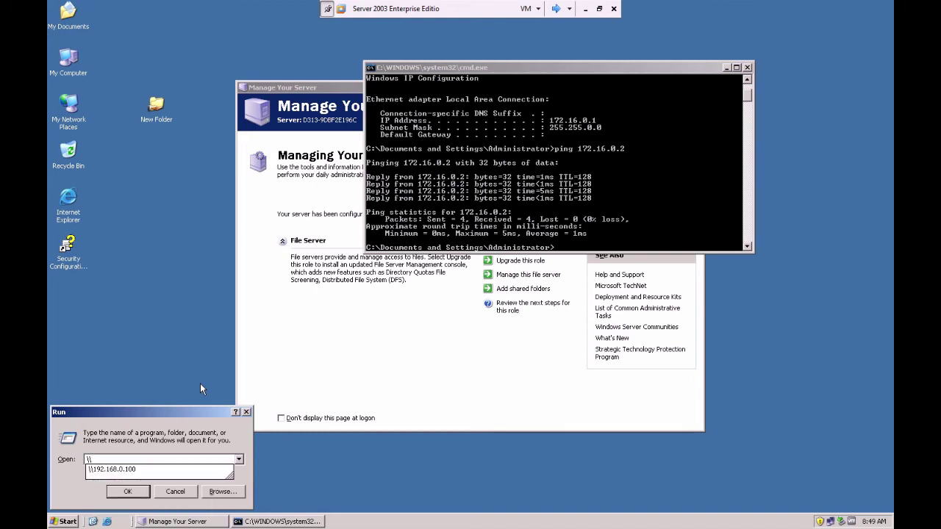
{"action": "type", "text": "172"}
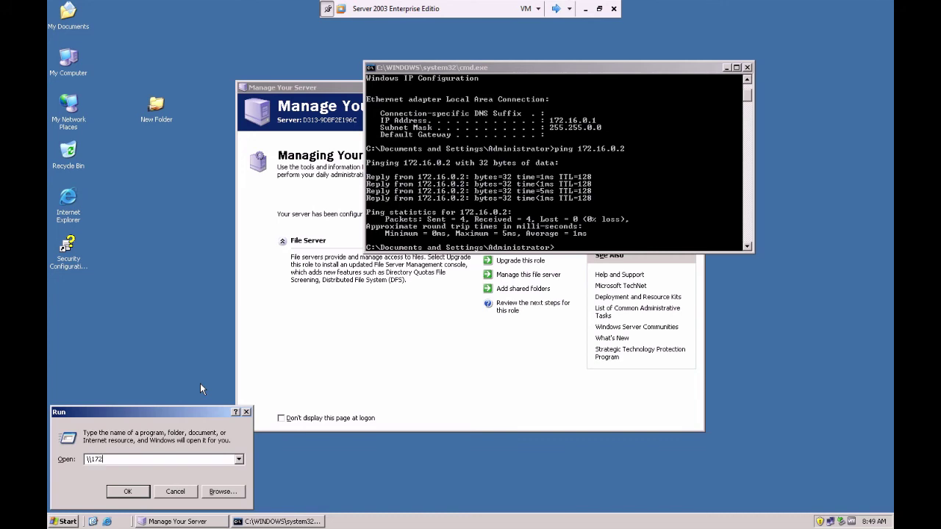
{"action": "type", "text": ".16.0.2"}
{"action": "key", "text": "Return"}
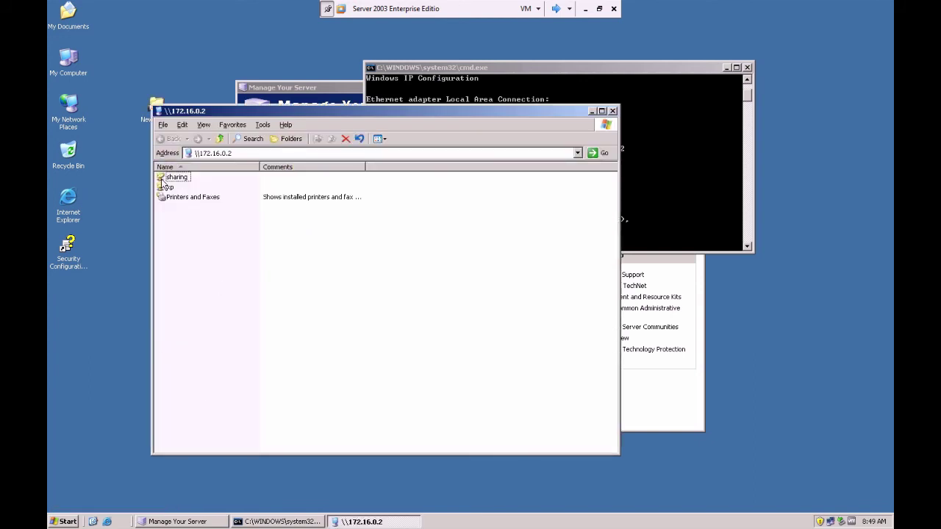
{"action": "left_click", "coordinate": [168, 188]}
{"action": "left_click", "coordinate": [555, 8]}
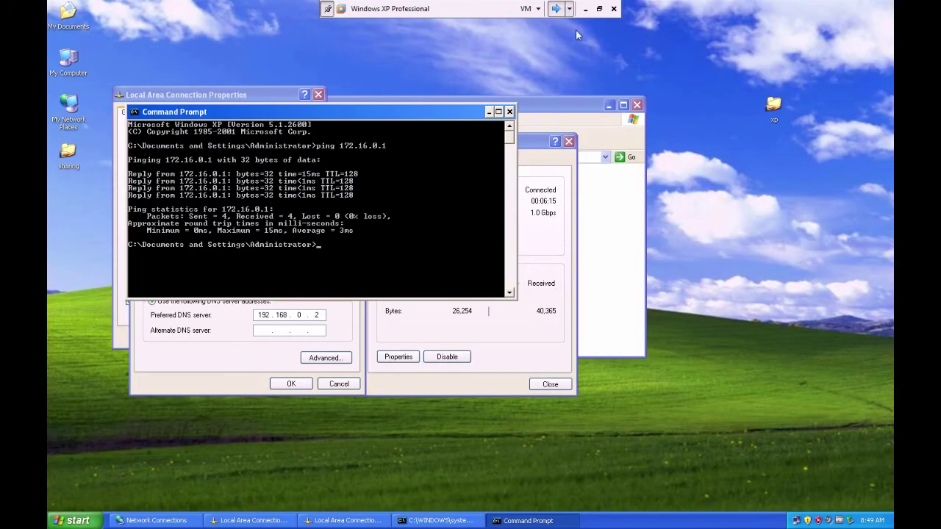
On XP, run \\172.16.0.2 to browse its 'sharing' and 'xp' shares
{"action": "left_click", "coordinate": [73, 521]}
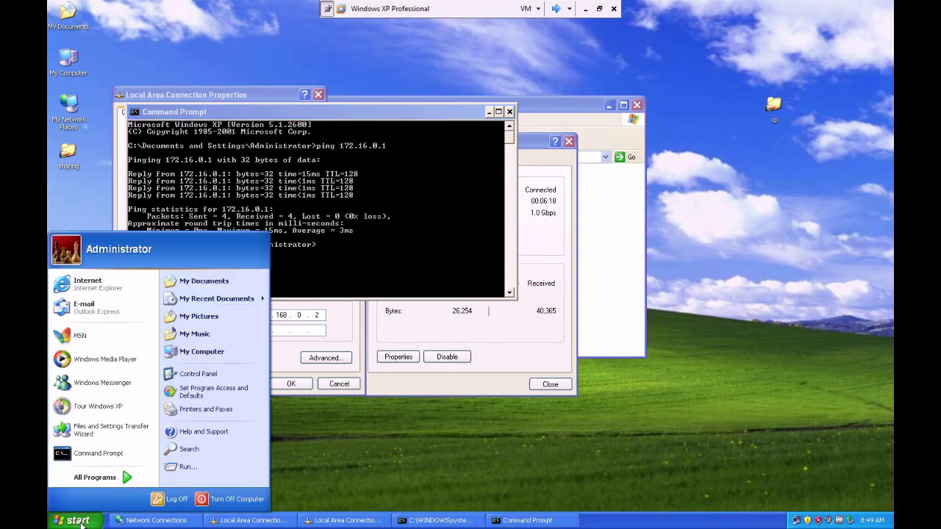
{"action": "left_click", "coordinate": [188, 467]}
{"action": "type", "text": "\\\\172.16.0.2"}
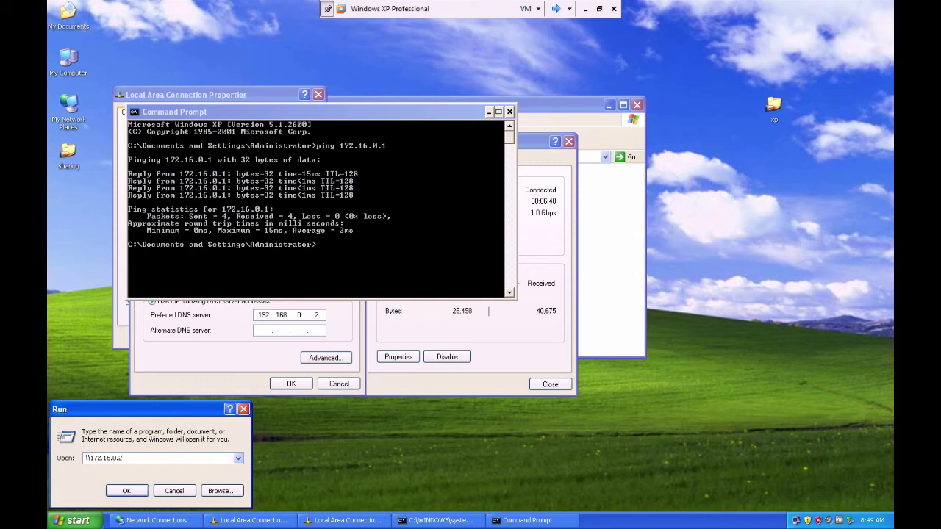
{"action": "key", "text": "Return"}
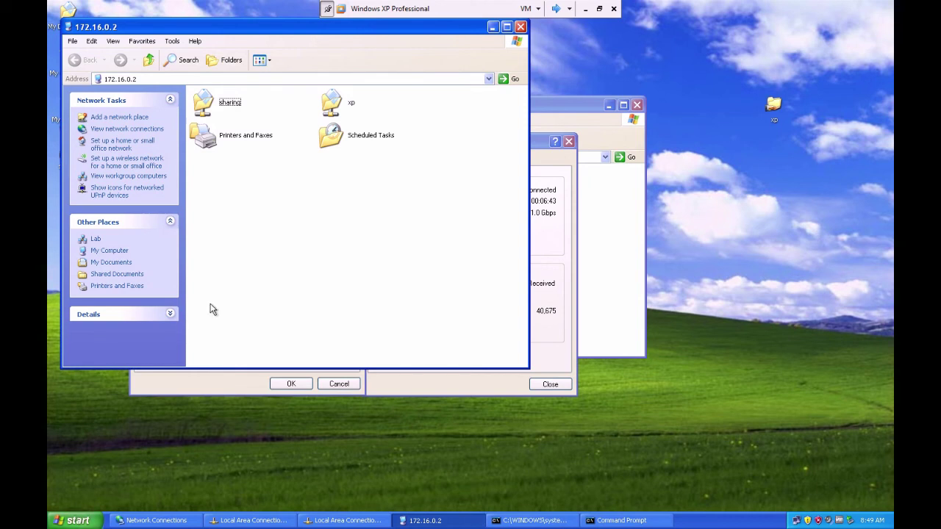
Reopen Run and trim the remembered address to start entering \\172.16.0.1
{"action": "left_click", "coordinate": [73, 520]}
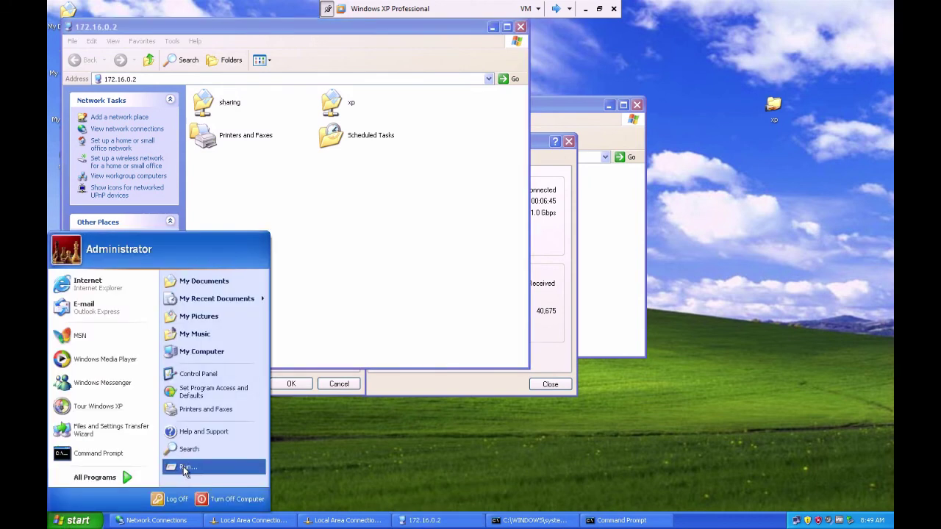
{"action": "left_click", "coordinate": [188, 467]}
{"action": "left_click", "coordinate": [147, 454]}
{"action": "key", "text": "BackSpace"}
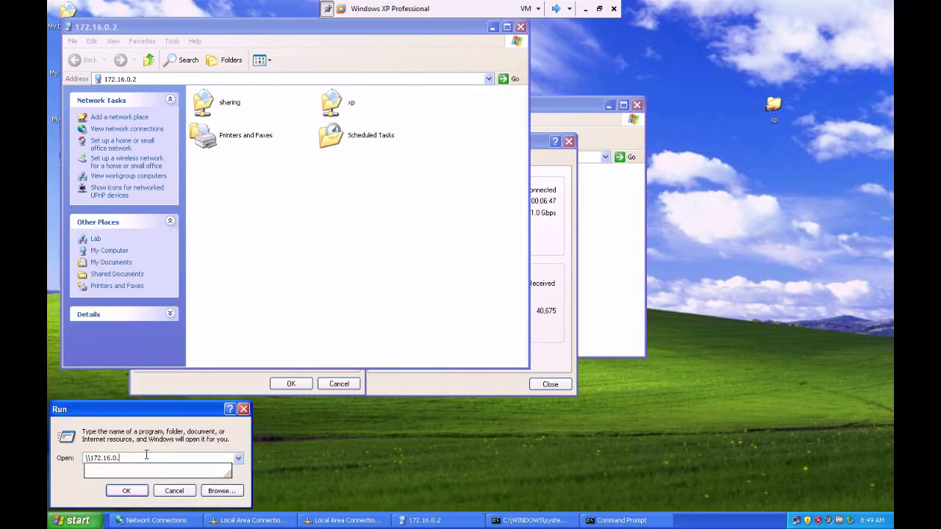
Run \\172.16.0.1 and submit an administrator logon to the server
{"action": "type", "text": "1"}
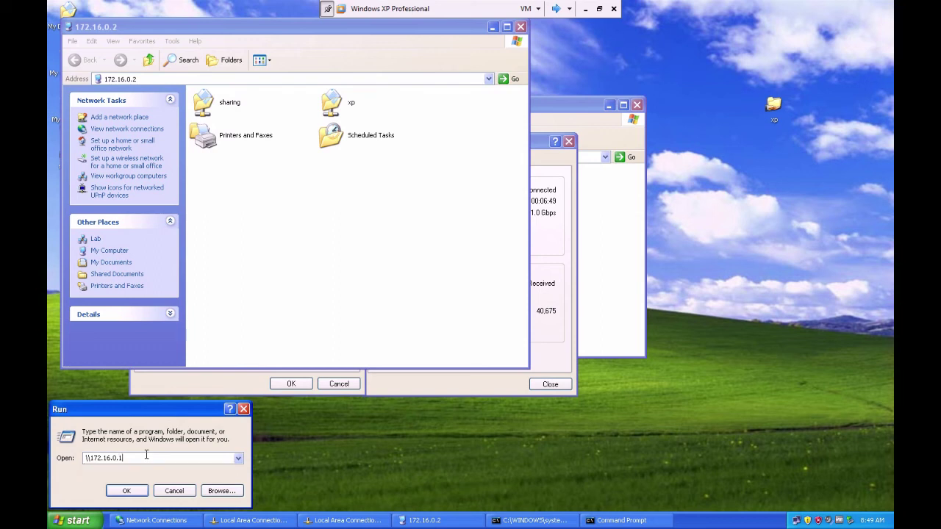
{"action": "left_click", "coordinate": [136, 490]}
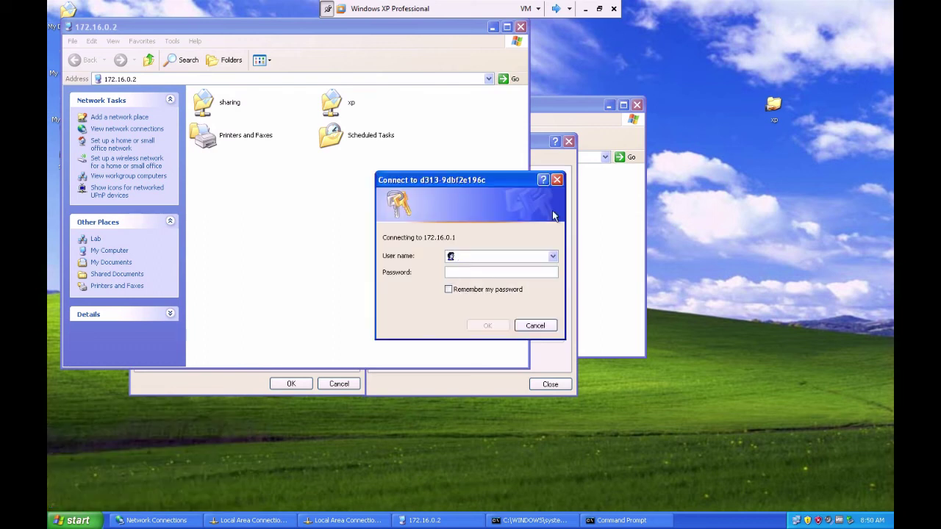
{"action": "left_click_drag", "start_coordinate": [485, 177], "coordinate": [532, 109]}
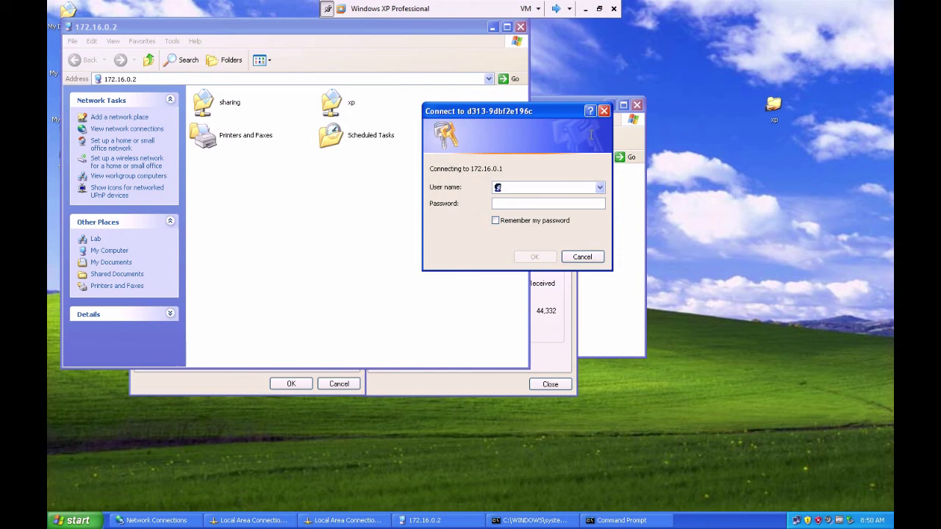
{"action": "type", "text": "administrator"}
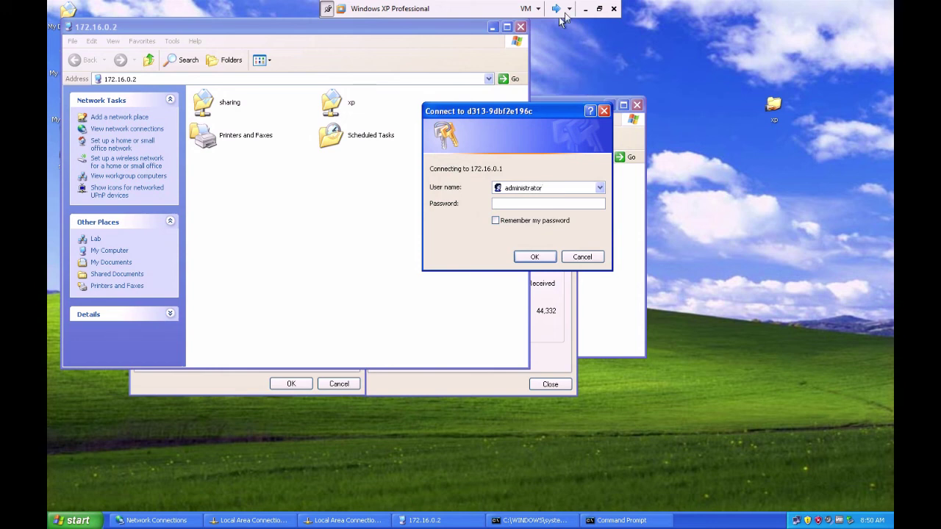
{"action": "left_click", "coordinate": [544, 259]}
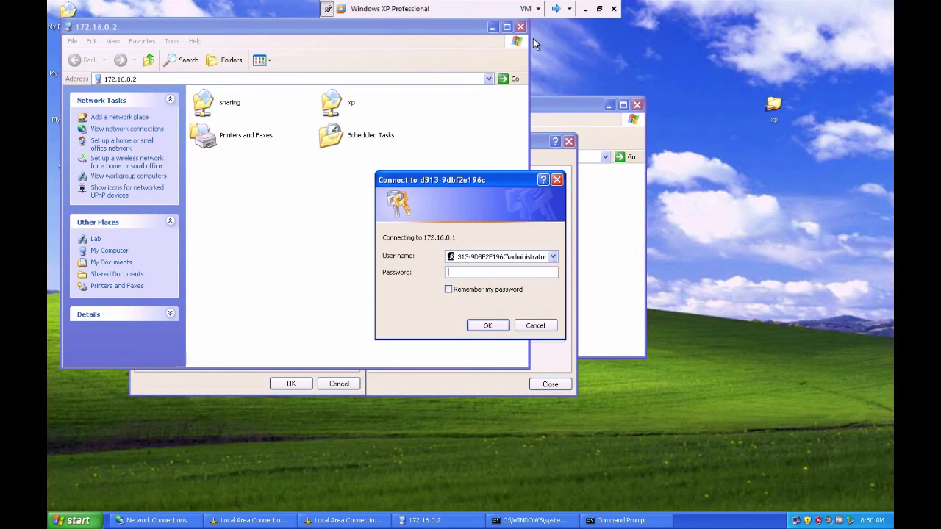
Retry the logon as admin with a blank password, dismiss the refusal error, and switch to Server 2003
{"action": "left_click", "coordinate": [514, 258]}
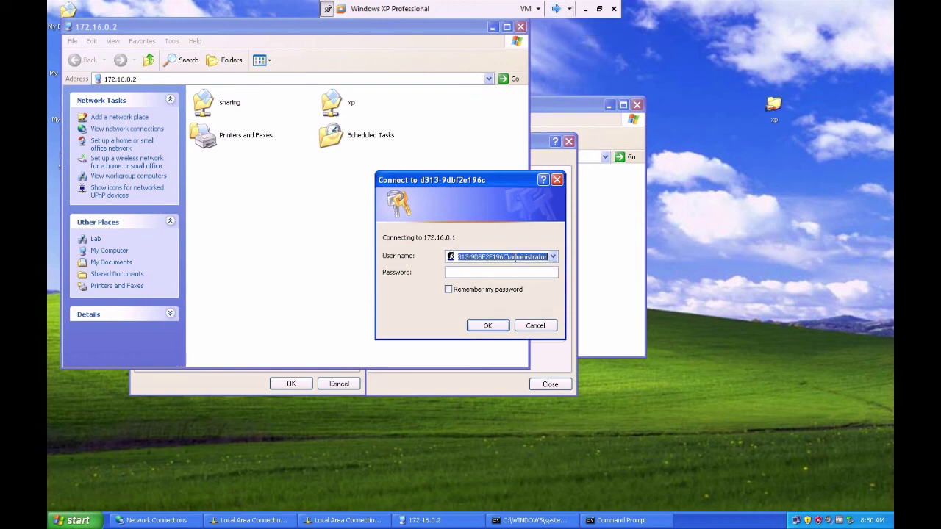
{"action": "type", "text": "admin"}
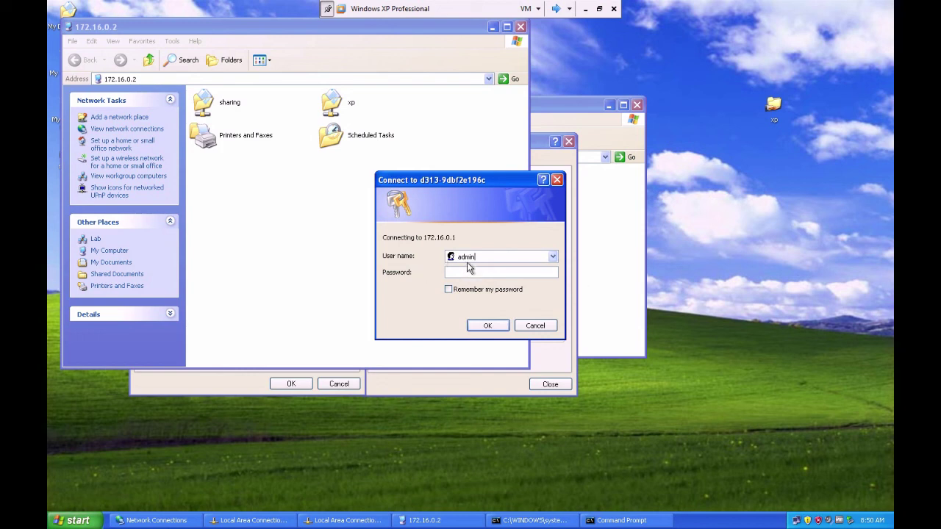
{"action": "left_click", "coordinate": [486, 325]}
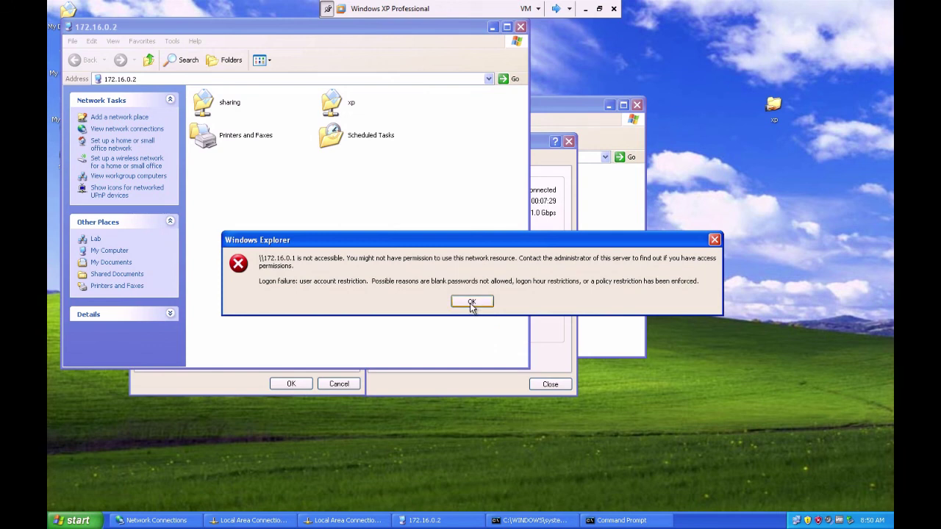
{"action": "left_click", "coordinate": [471, 303]}
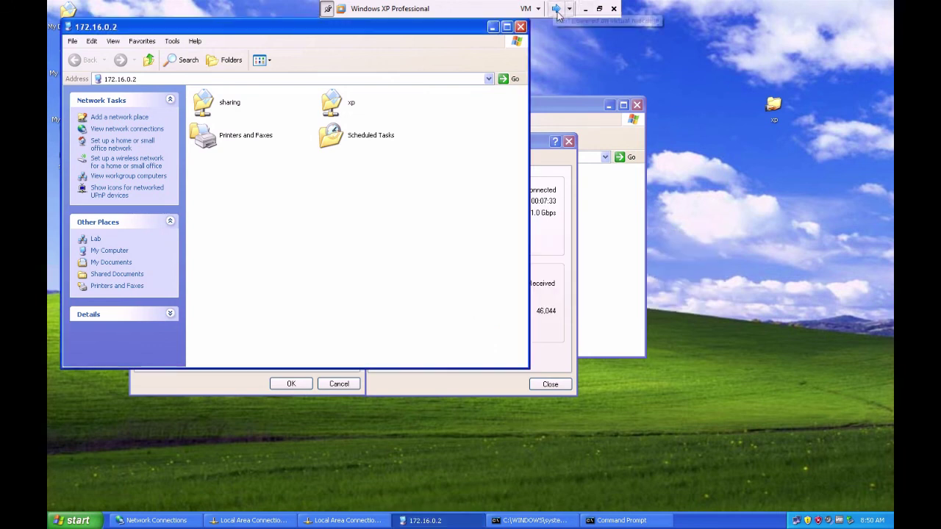
{"action": "left_click", "coordinate": [557, 10]}
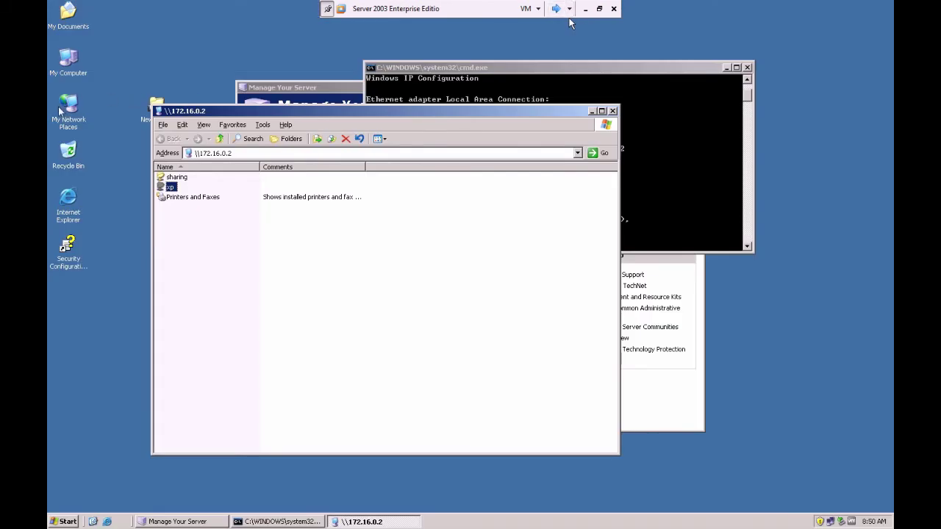
Open Computer Management on Server 2003 and list the users under Local Users and Groups
{"action": "left_click", "coordinate": [71, 63]}
{"action": "right_click", "coordinate": [71, 62]}
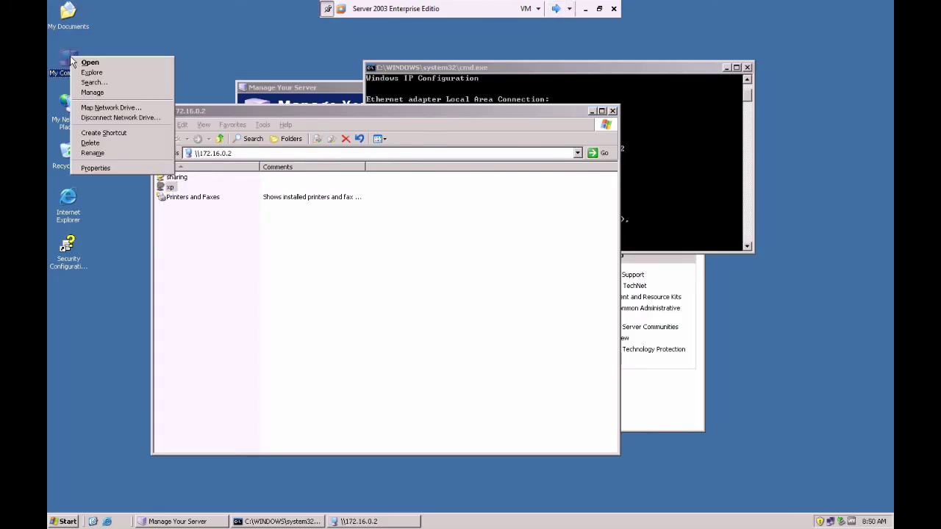
{"action": "left_click", "coordinate": [91, 167]}
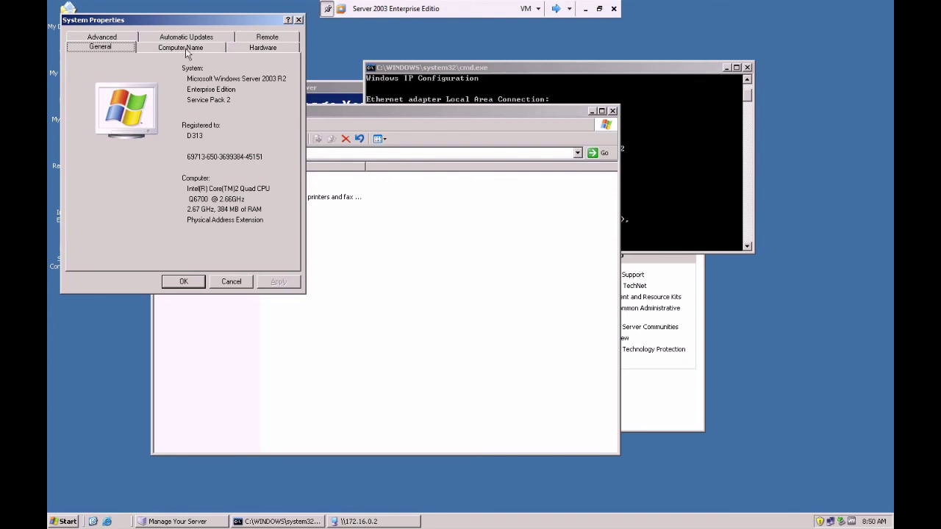
{"action": "left_click", "coordinate": [298, 19]}
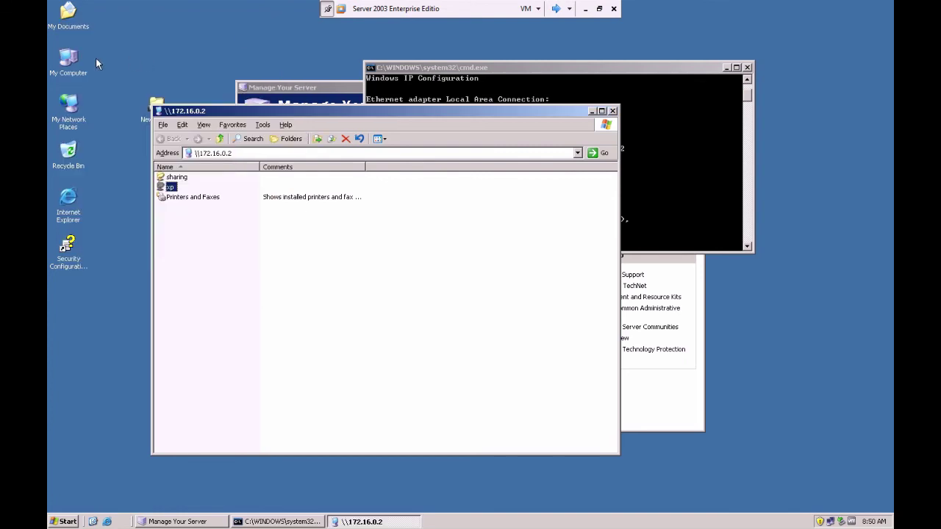
{"action": "right_click", "coordinate": [73, 61]}
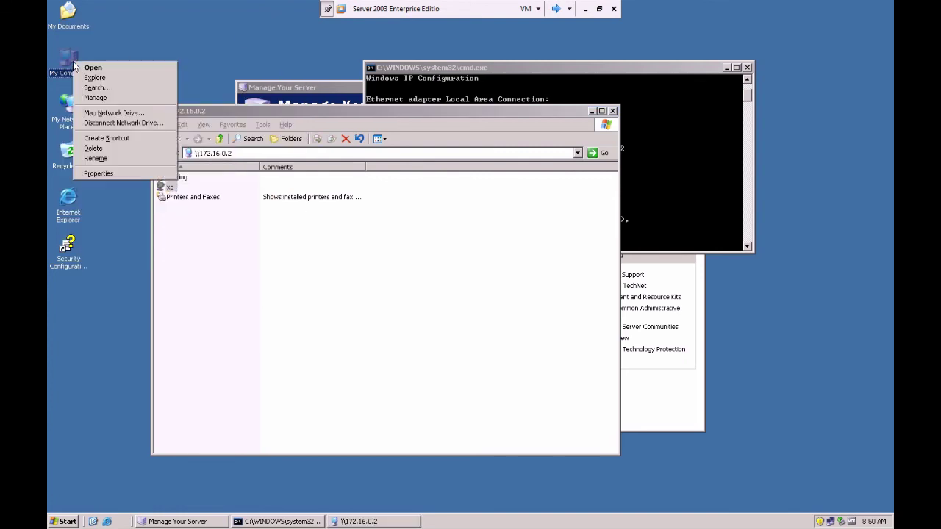
{"action": "left_click", "coordinate": [92, 97]}
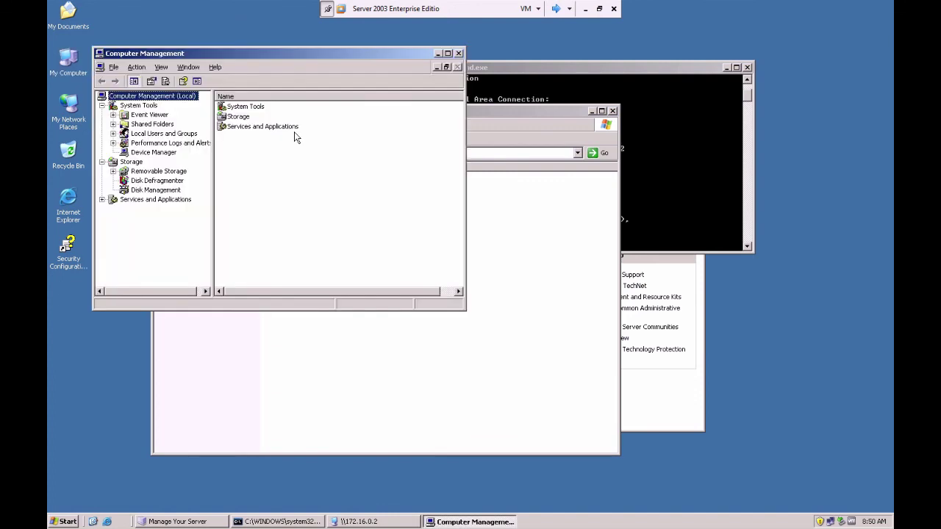
{"action": "left_click", "coordinate": [114, 134]}
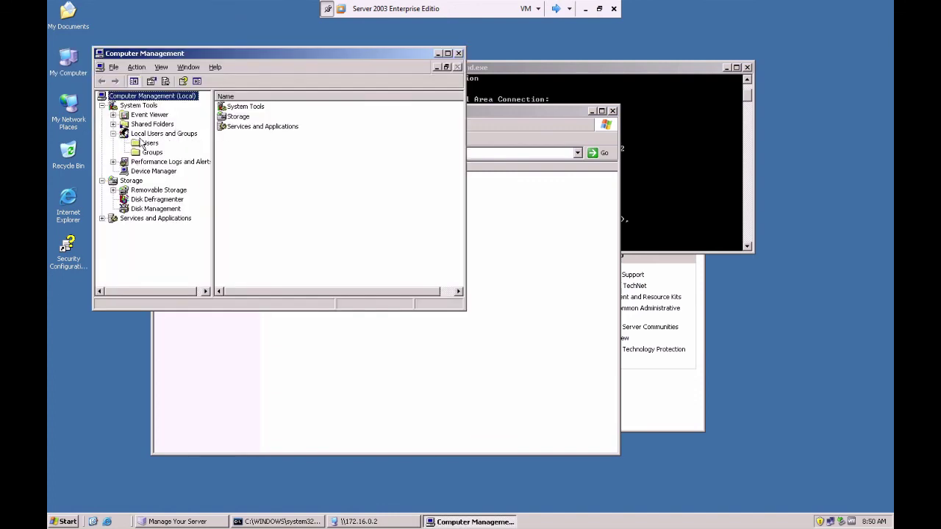
{"action": "left_click", "coordinate": [144, 142]}
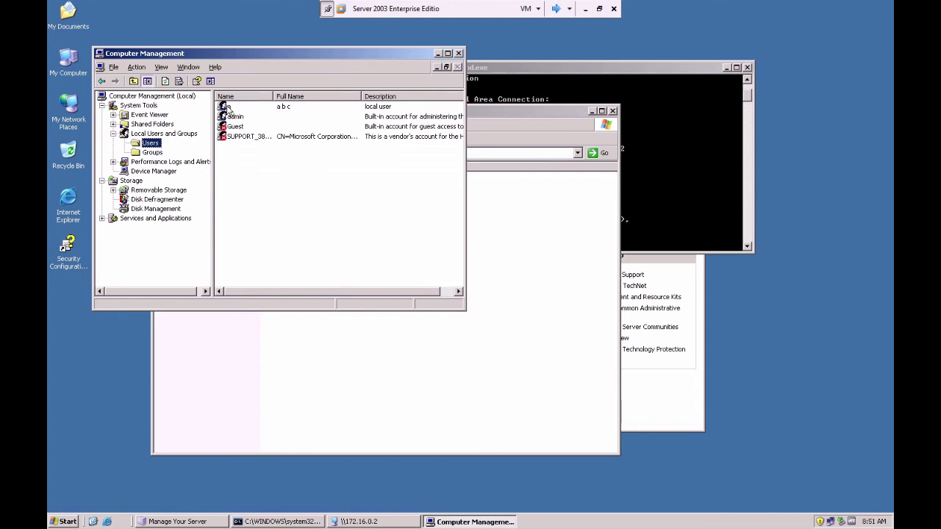
Set a new password on the server's local user account, then switch back to XP
{"action": "left_click", "coordinate": [228, 109]}
{"action": "right_click", "coordinate": [229, 109]}
{"action": "left_click", "coordinate": [253, 116]}
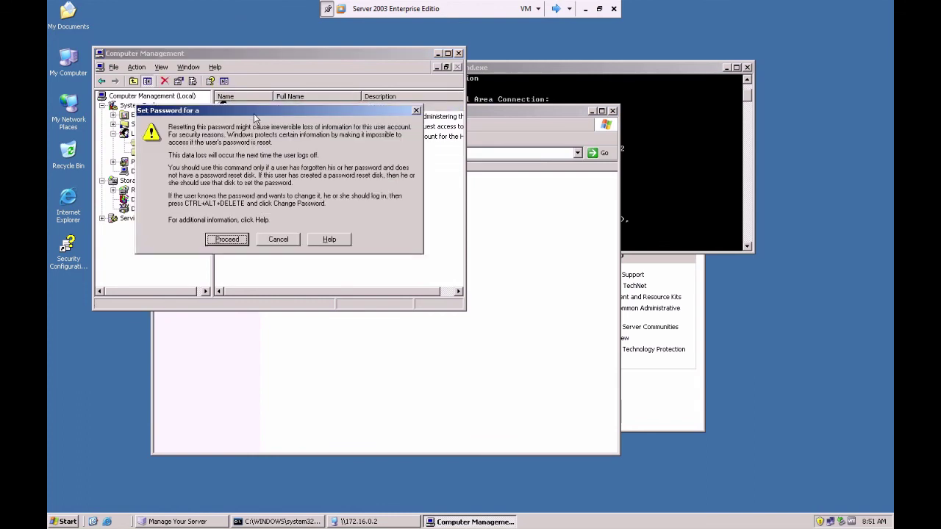
{"action": "left_click", "coordinate": [228, 241]}
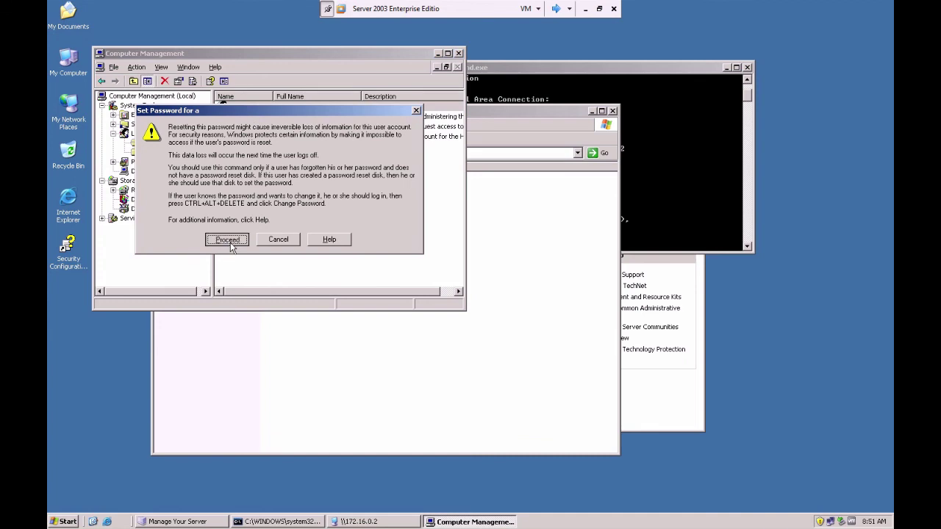
{"action": "type", "text": "a"}
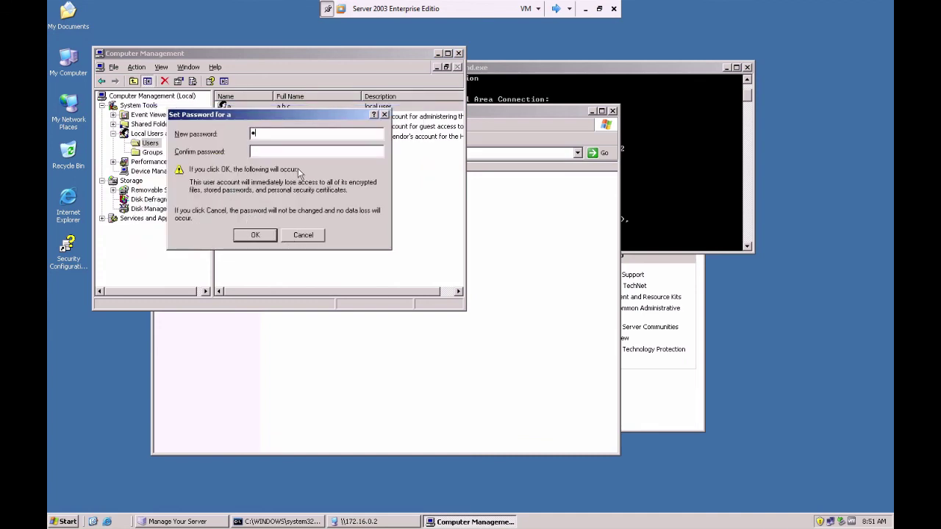
{"action": "left_click", "coordinate": [279, 152]}
{"action": "type", "text": "a"}
{"action": "left_click", "coordinate": [254, 236]}
{"action": "left_click", "coordinate": [282, 198]}
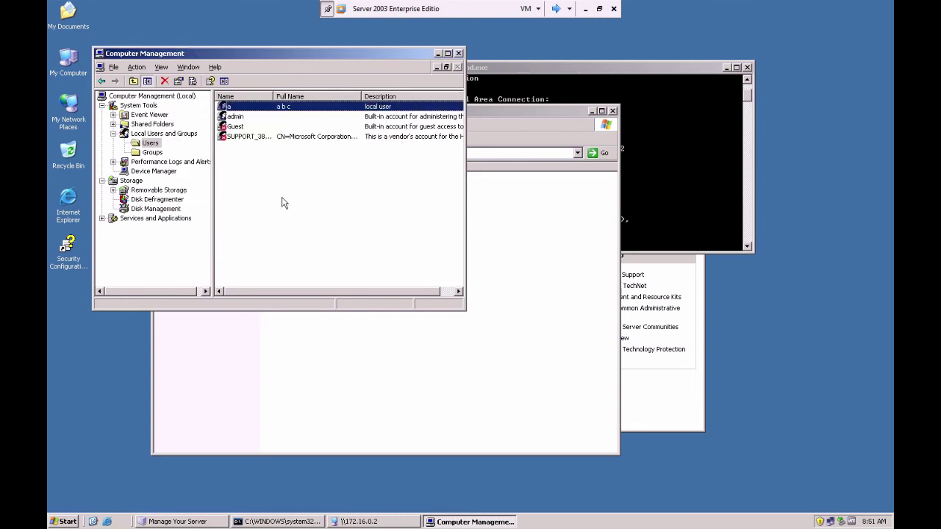
{"action": "left_click", "coordinate": [555, 8]}
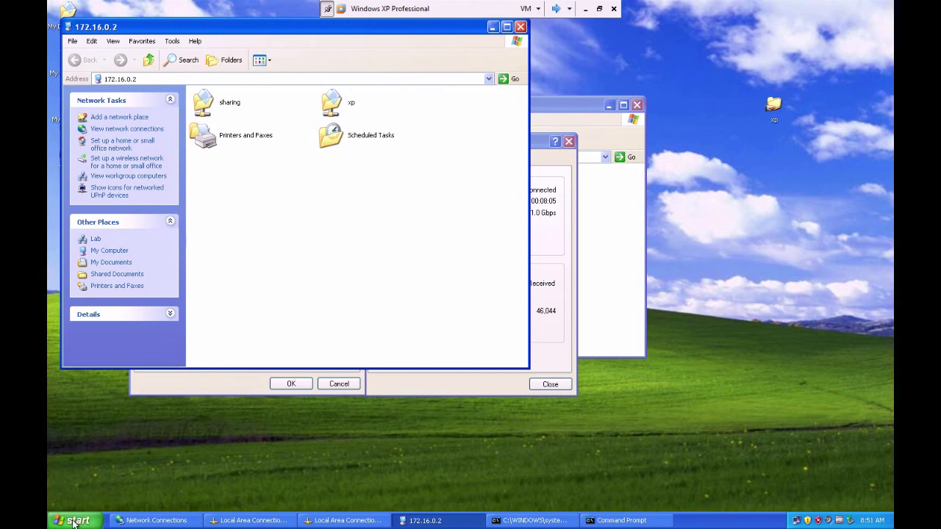
On XP, open \\172.16.0.1 with the account's user name and password, revealing 'New Folder'
{"action": "left_click", "coordinate": [77, 521]}
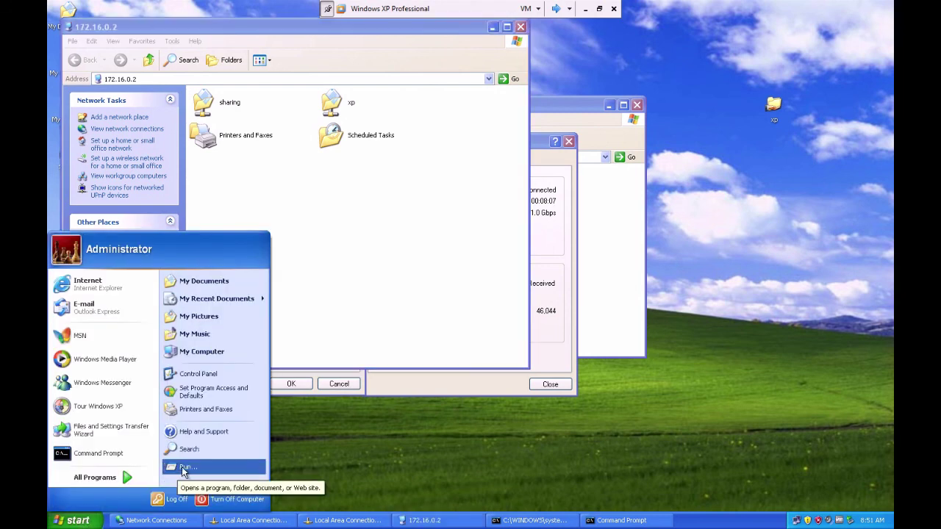
{"action": "left_click", "coordinate": [184, 465]}
{"action": "left_click", "coordinate": [159, 457]}
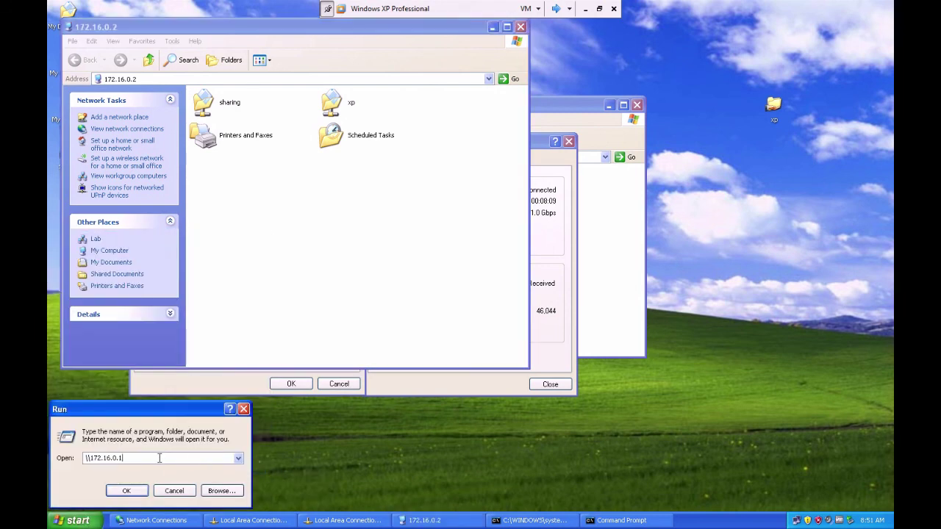
{"action": "key", "text": "Return"}
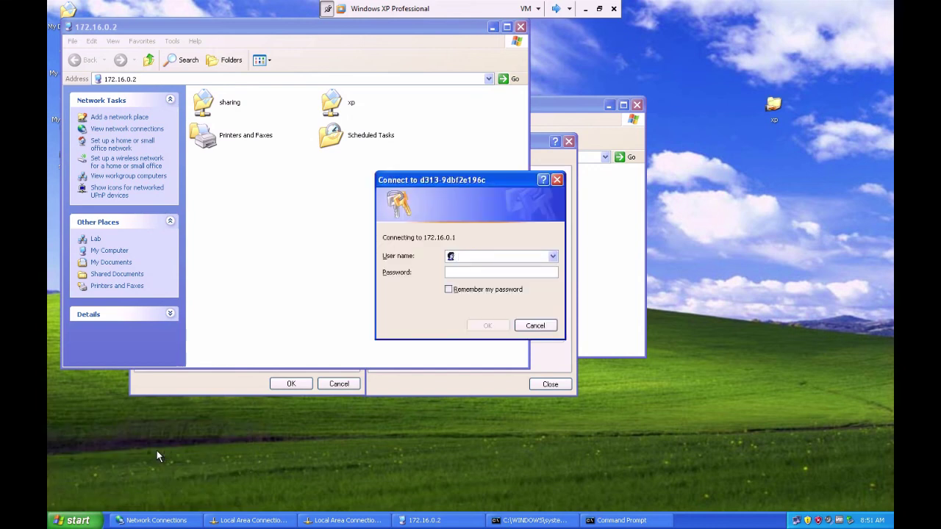
{"action": "type", "text": "a"}
{"action": "left_click", "coordinate": [471, 272]}
{"action": "type", "text": "a"}
{"action": "left_click", "coordinate": [487, 327]}
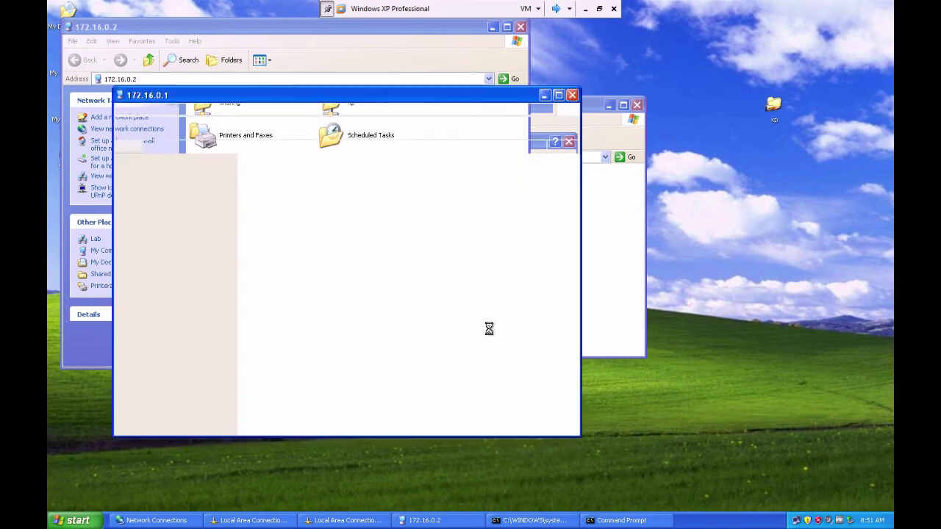
Reposition the 172.16.0.1 window, minimize the VM, and bring up the Camtasia recorder
{"action": "left_click_drag", "start_coordinate": [371, 101], "coordinate": [550, 90]}
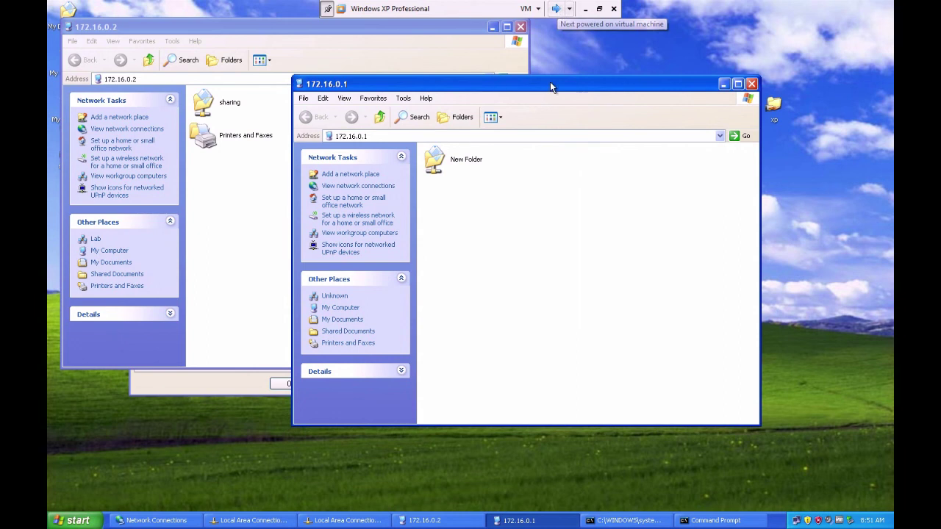
{"action": "left_click_drag", "start_coordinate": [512, 86], "coordinate": [452, 88]}
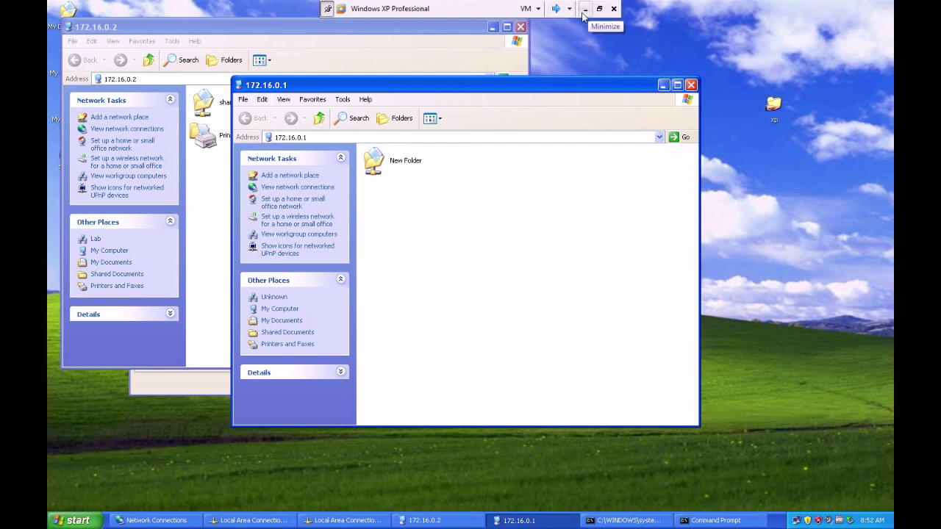
{"action": "left_click", "coordinate": [586, 9]}
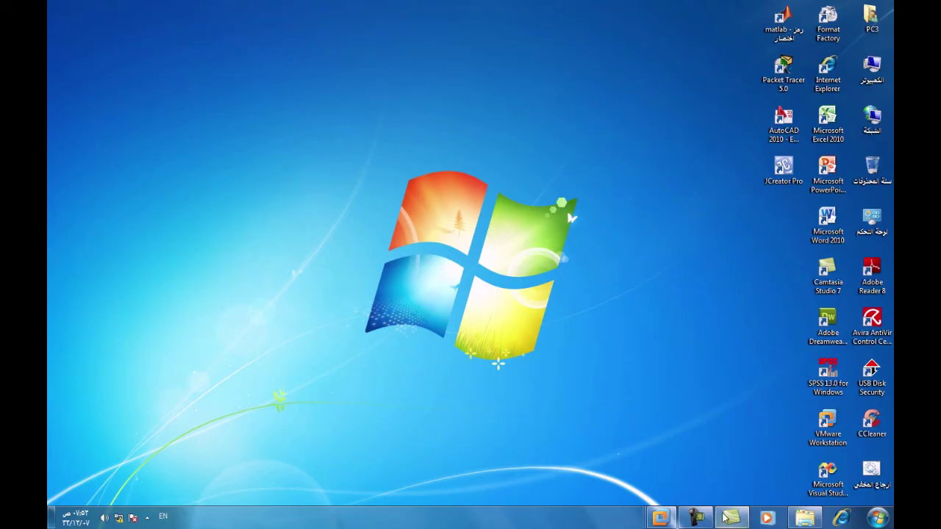
{"action": "left_click", "coordinate": [694, 518]}
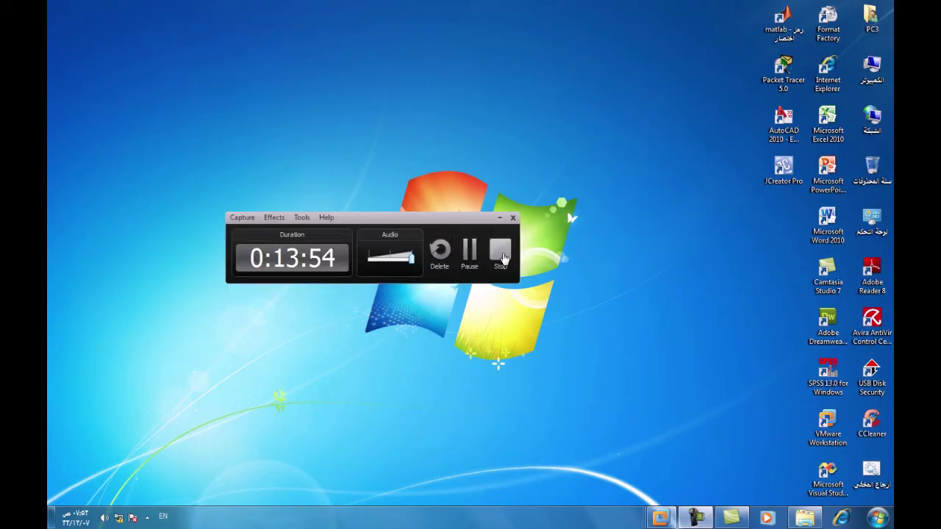